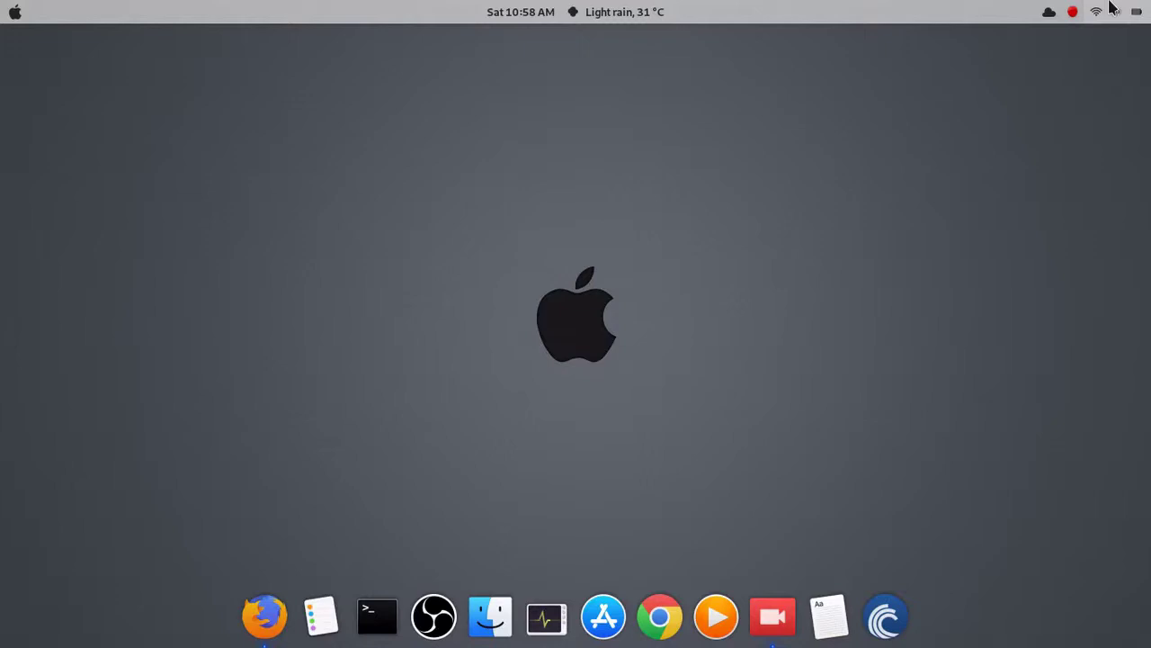
left_click(1114, 9)
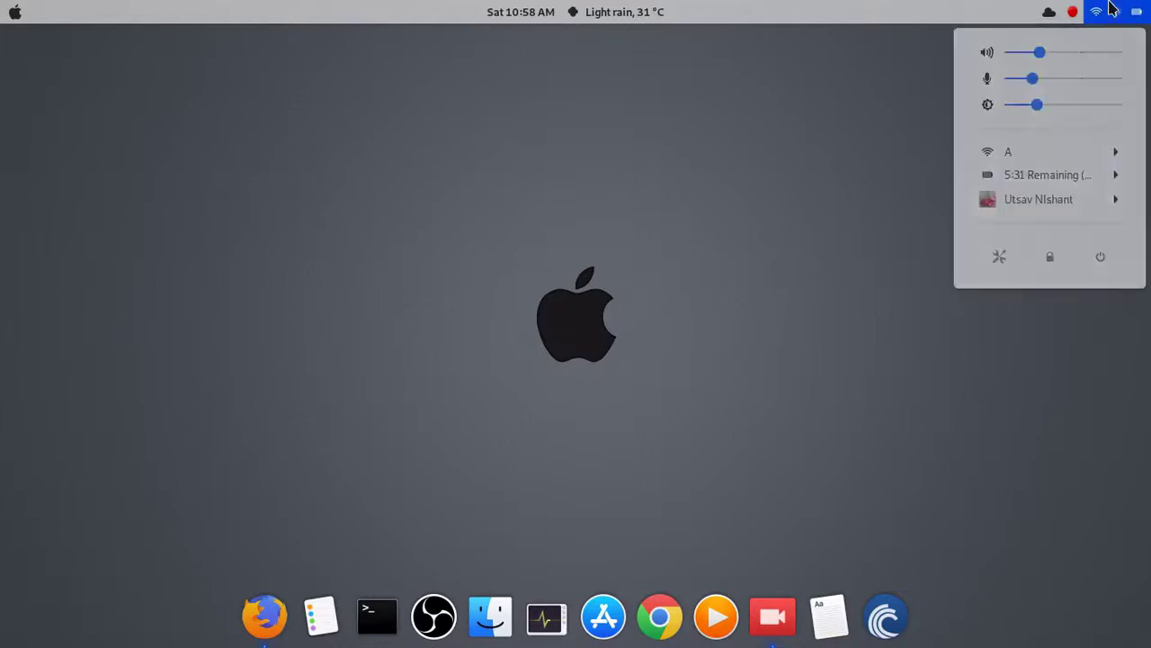
left_click(1114, 9)
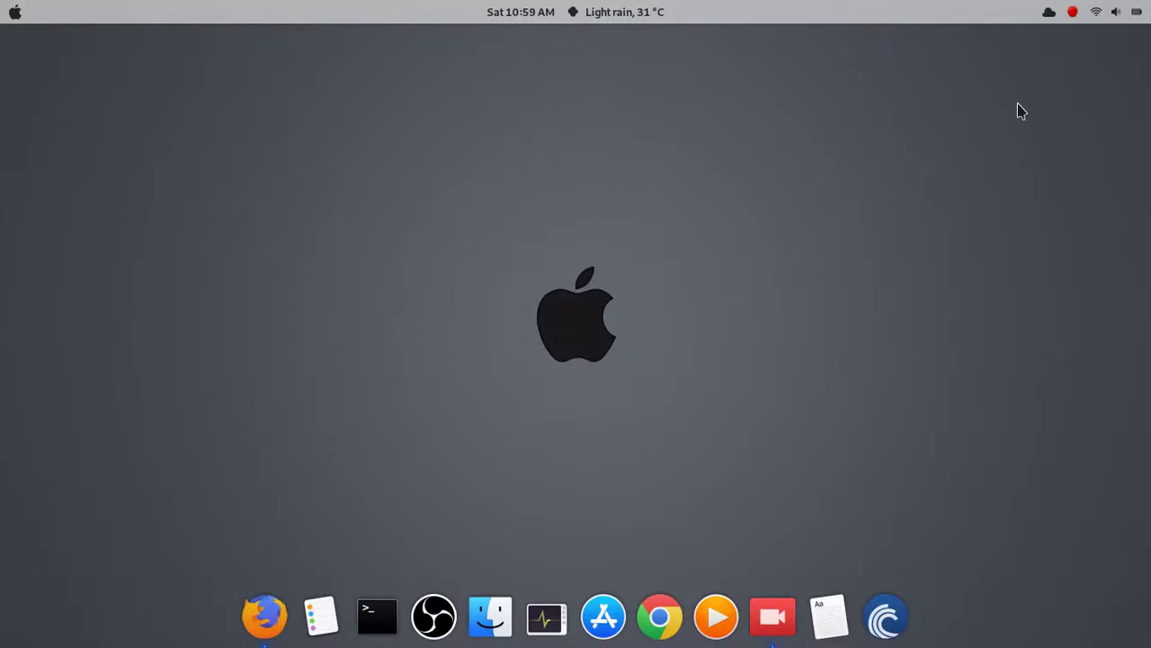
left_click(1136, 11)
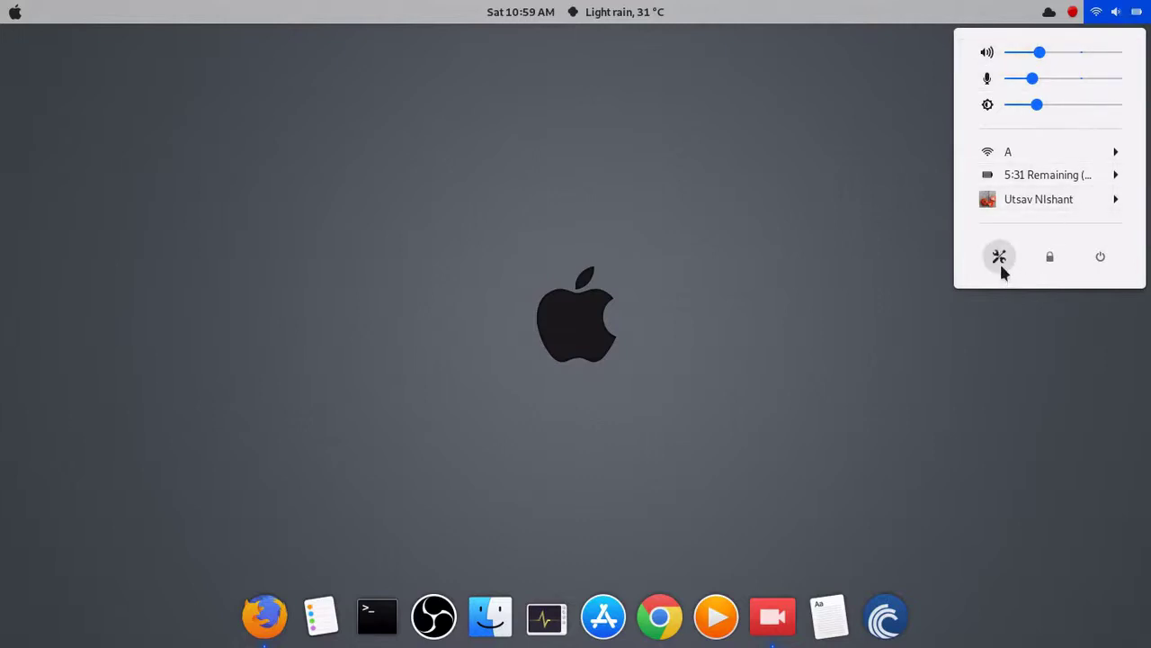
left_click(603, 480)
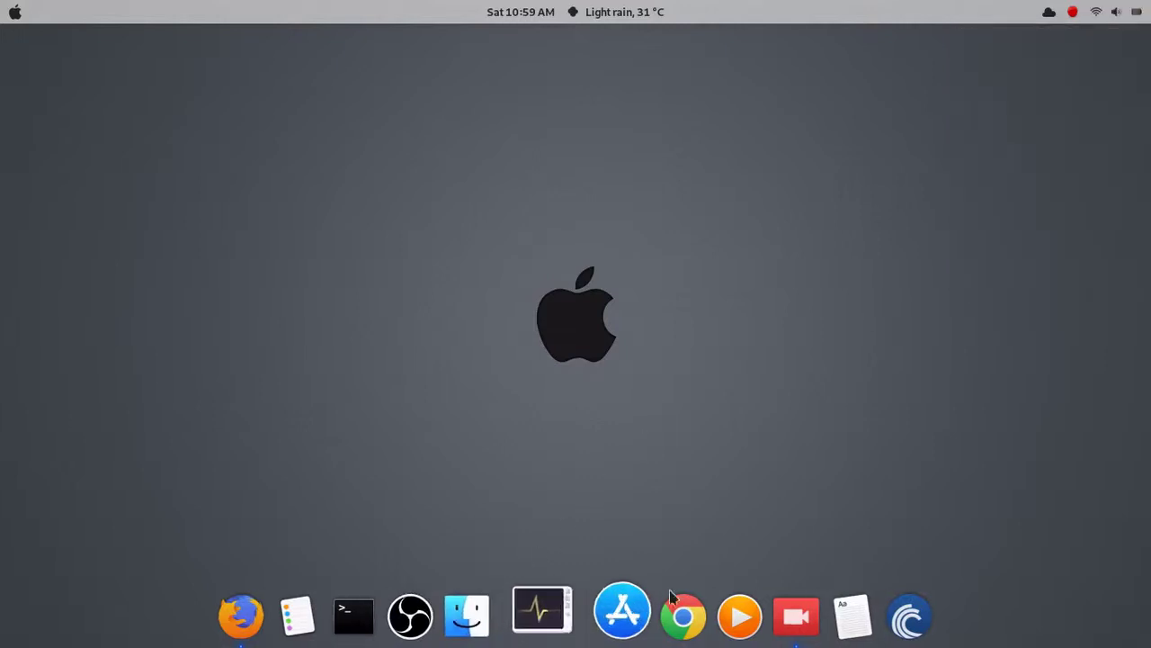
mouse_move(2, 4)
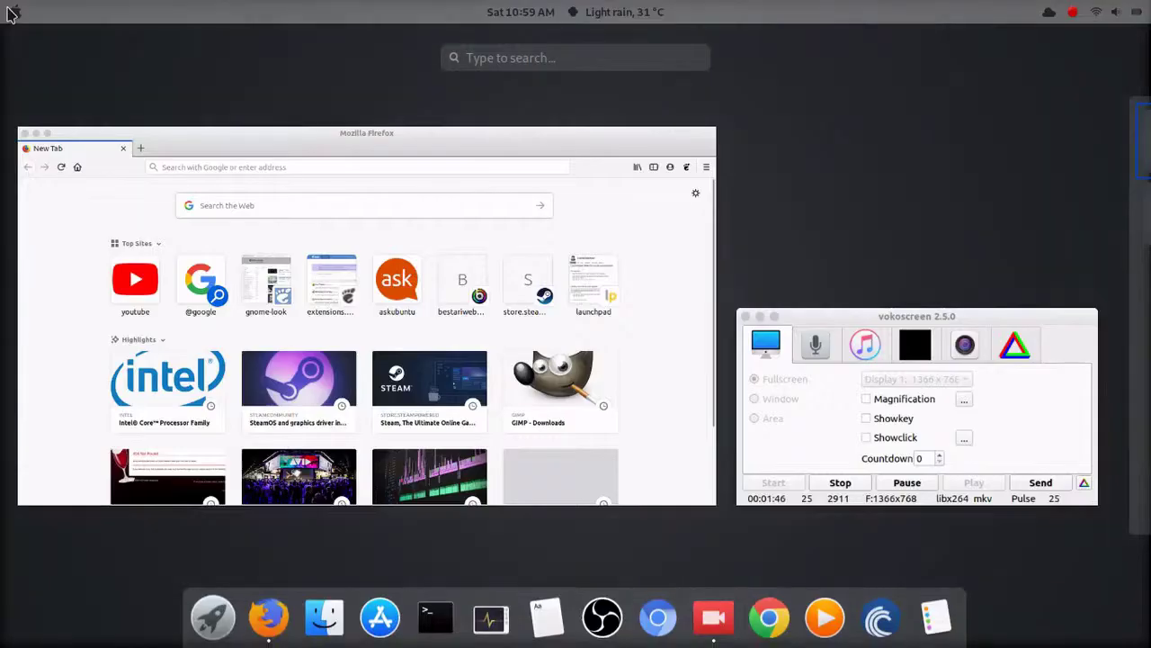
left_click(25, 13)
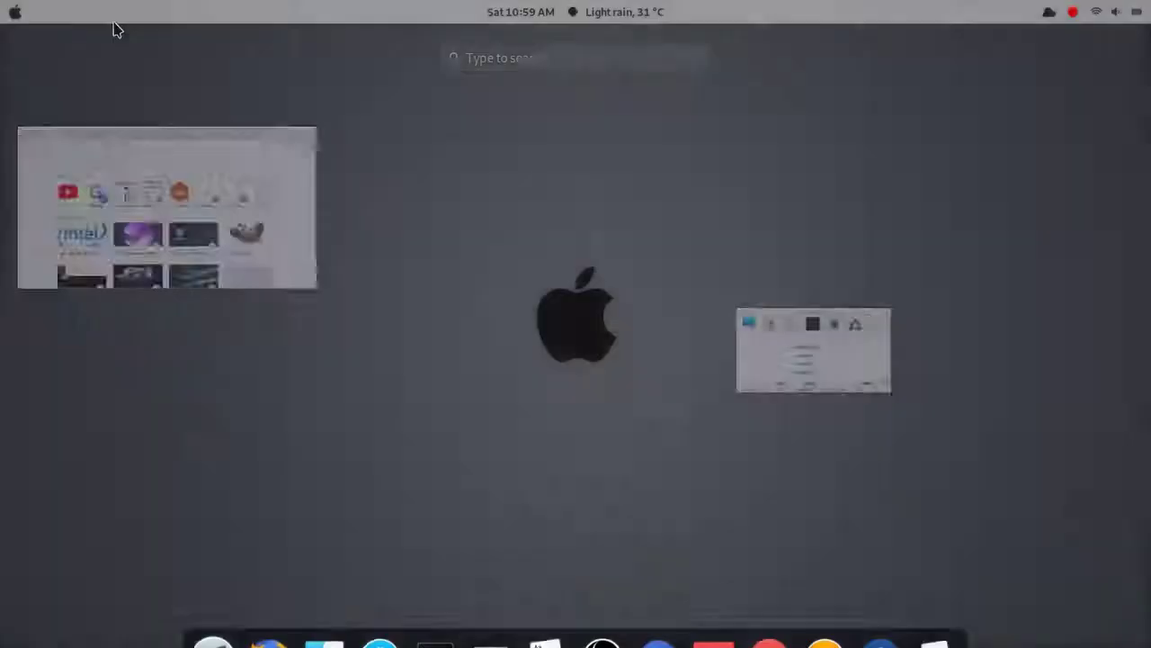
Step: Check the installed operating system version on the About page of the system Settings
left_click(1120, 12)
left_click(993, 255)
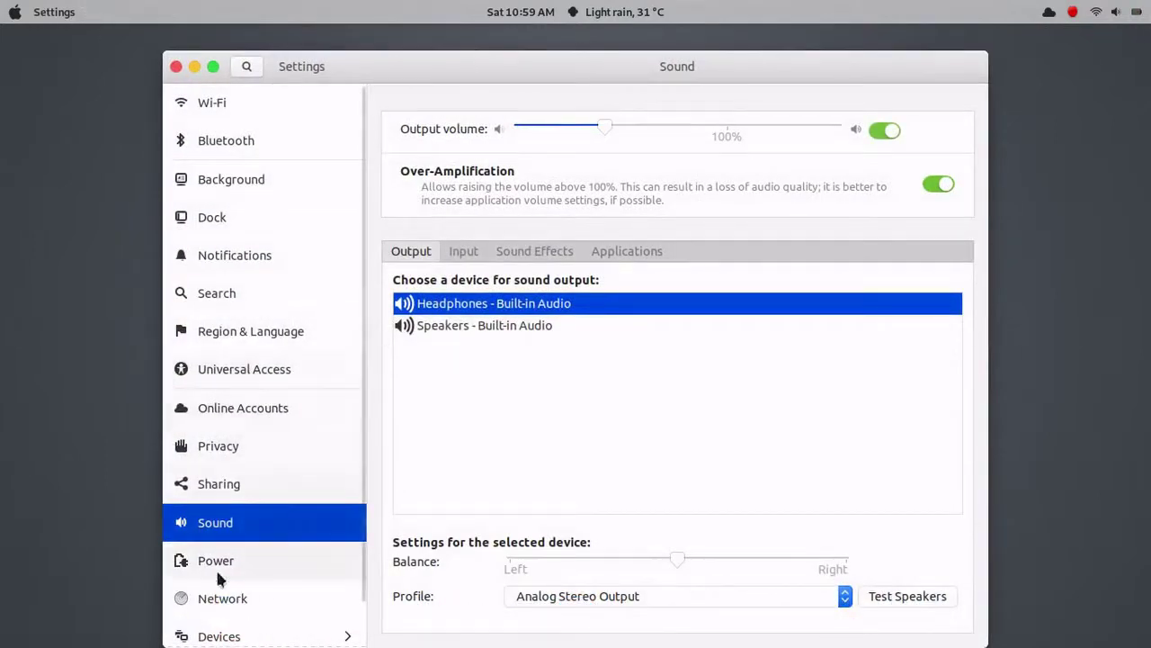
scroll(220, 619, "down", 1)
left_click(224, 627)
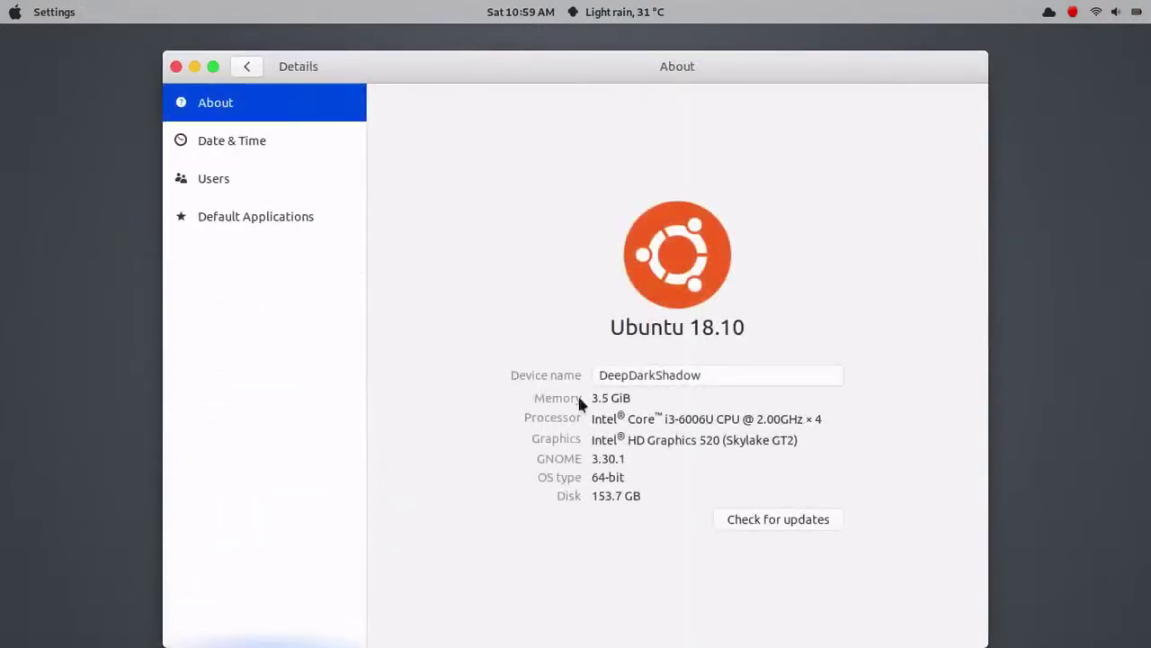
left_click_drag(627, 329, 622, 334)
triple_click(622, 334)
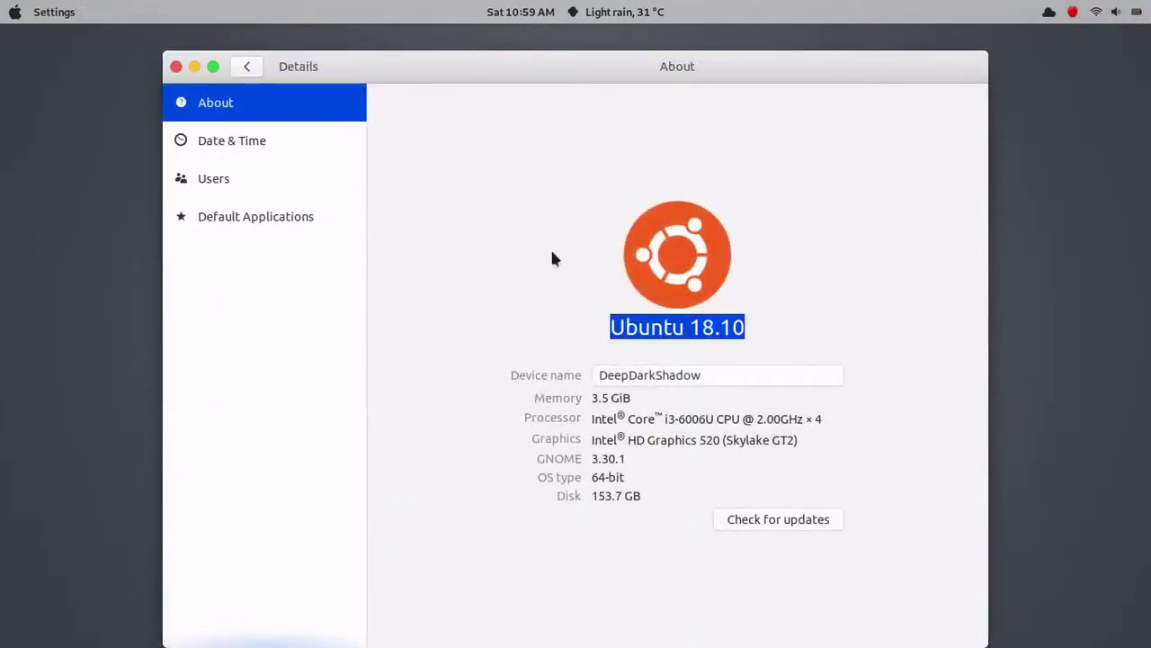
left_click(176, 67)
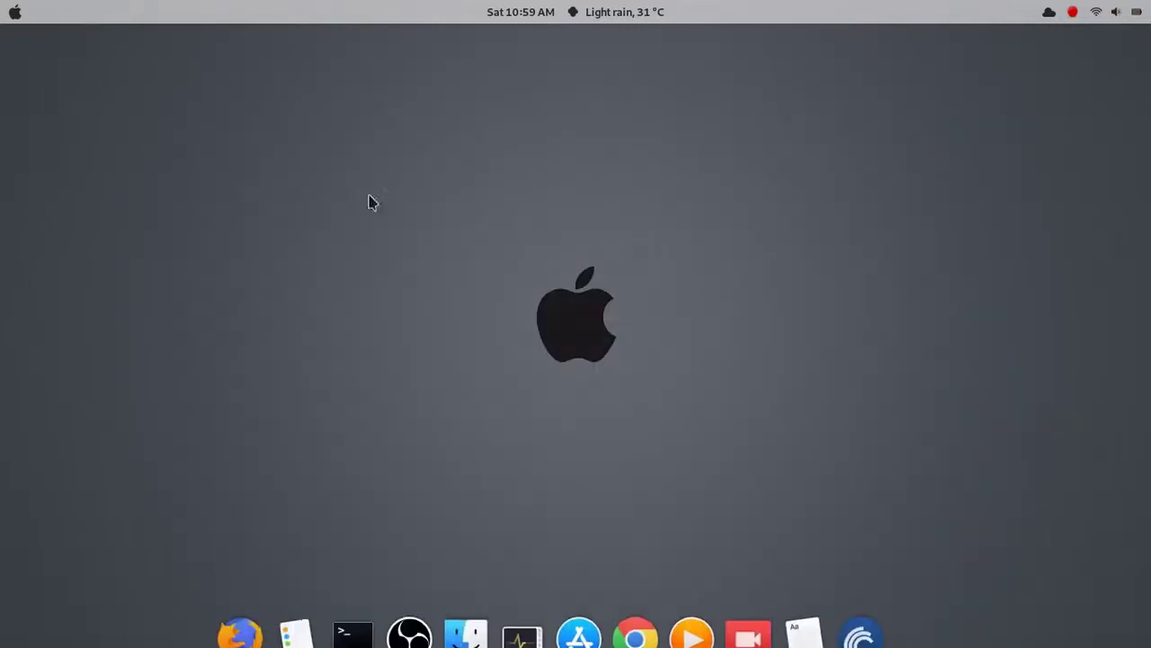
left_click(1135, 9)
left_click(1135, 7)
left_click(1135, 8)
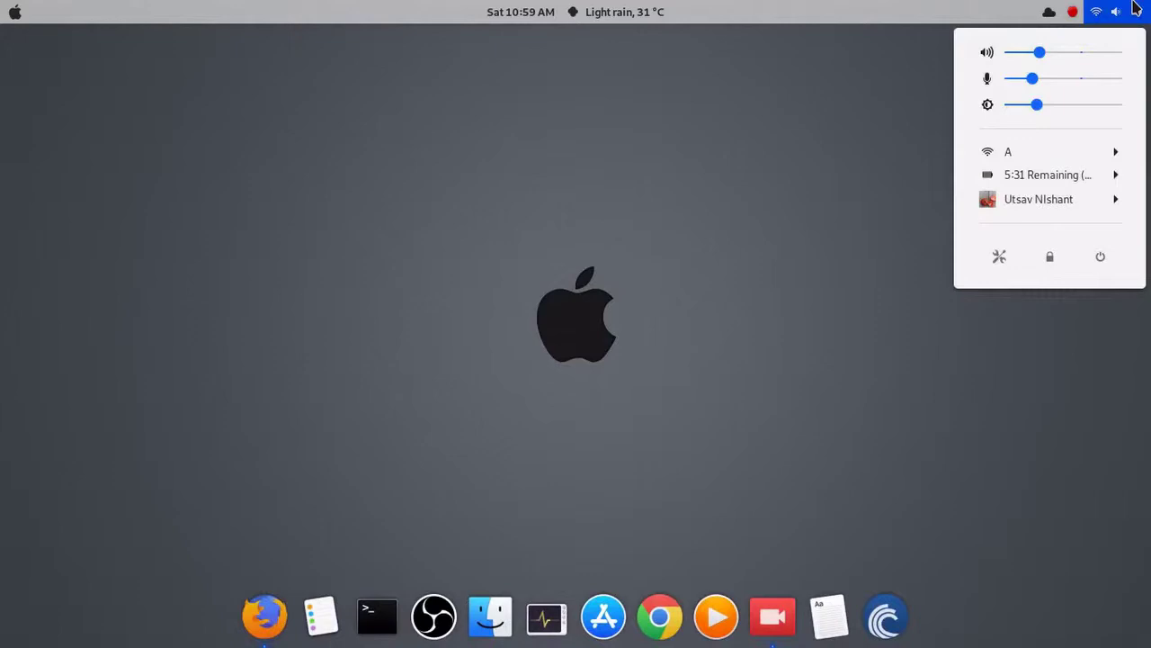
left_click(1135, 7)
left_click(1136, 7)
left_click(1131, 9)
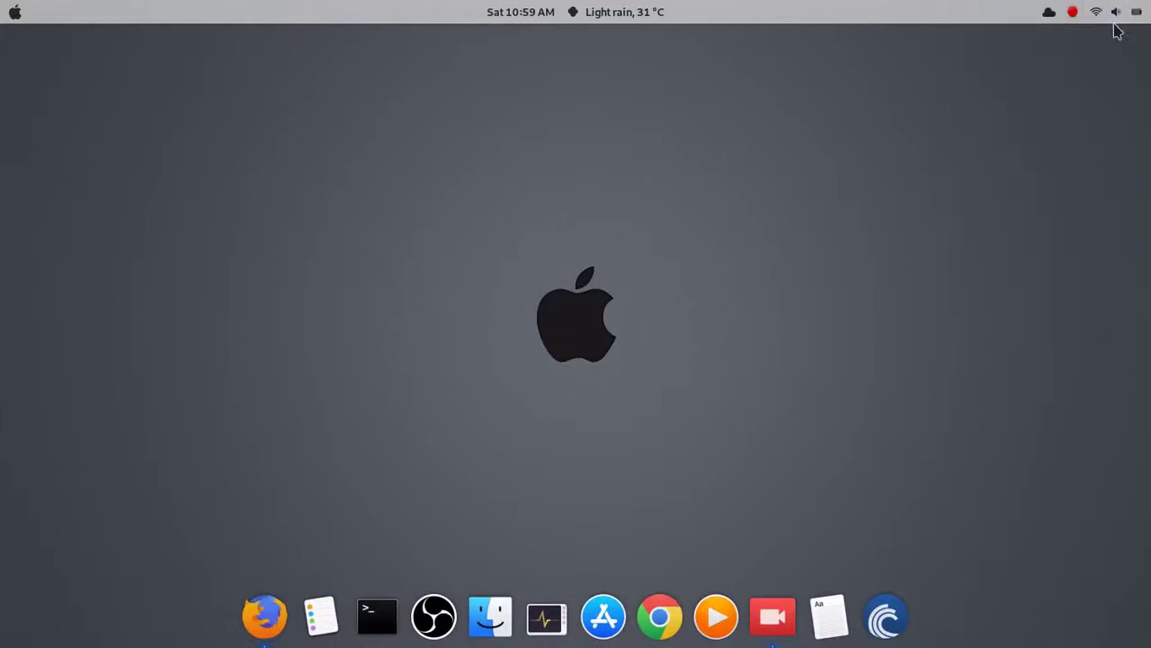
left_click(1074, 13)
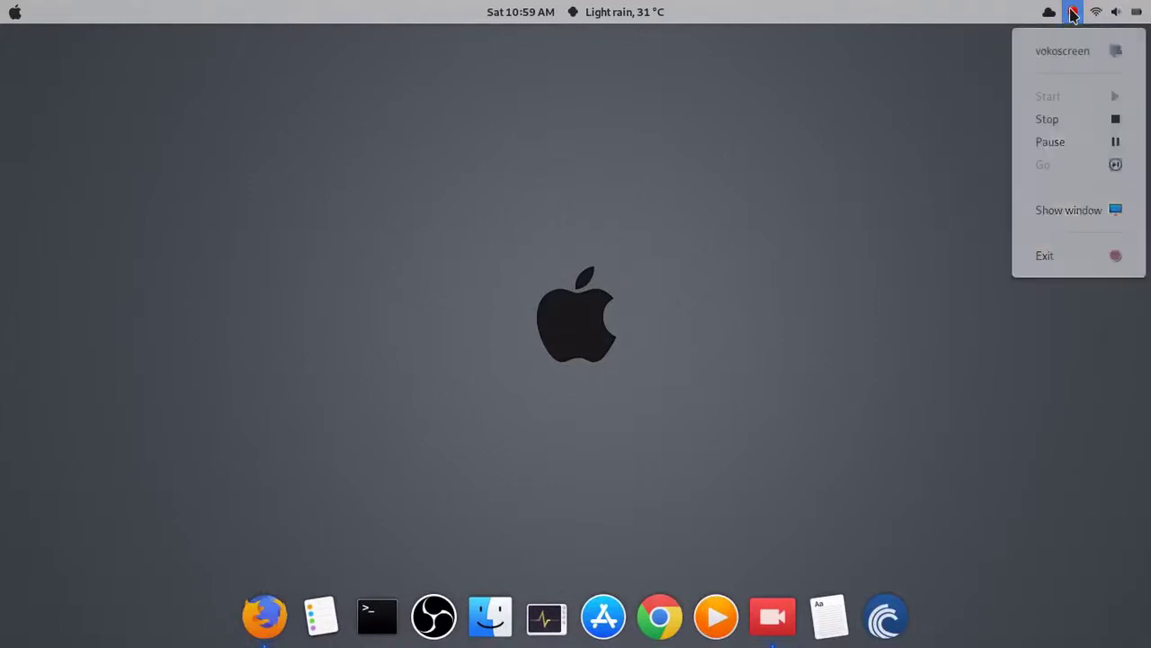
left_click(1073, 12)
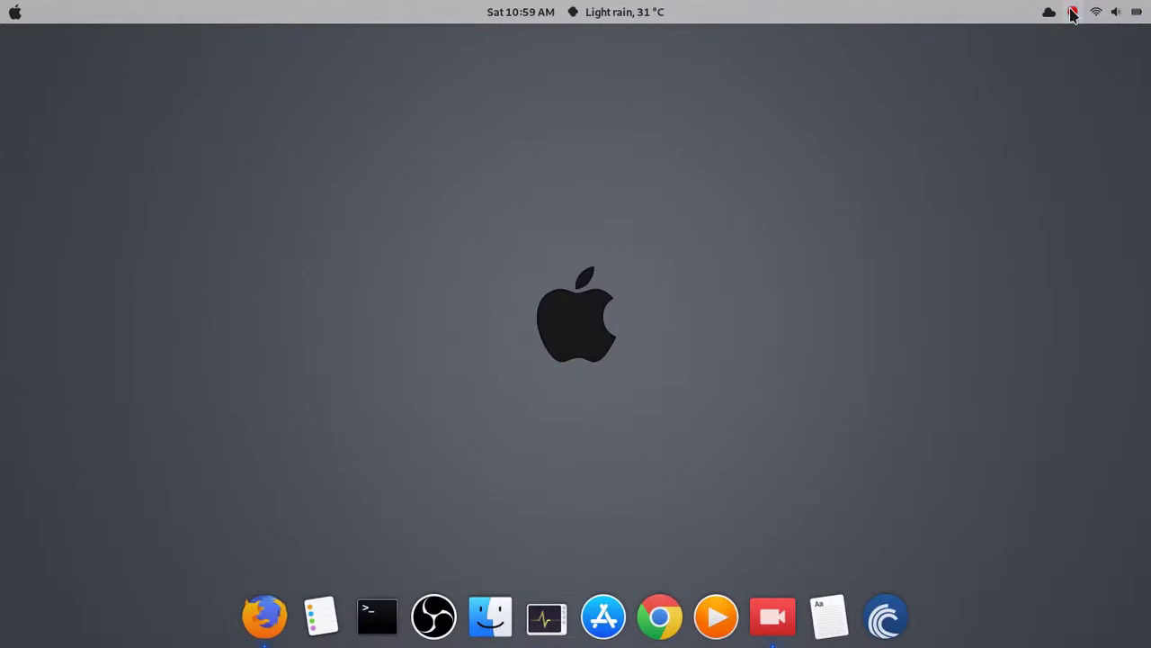
left_click(1073, 12)
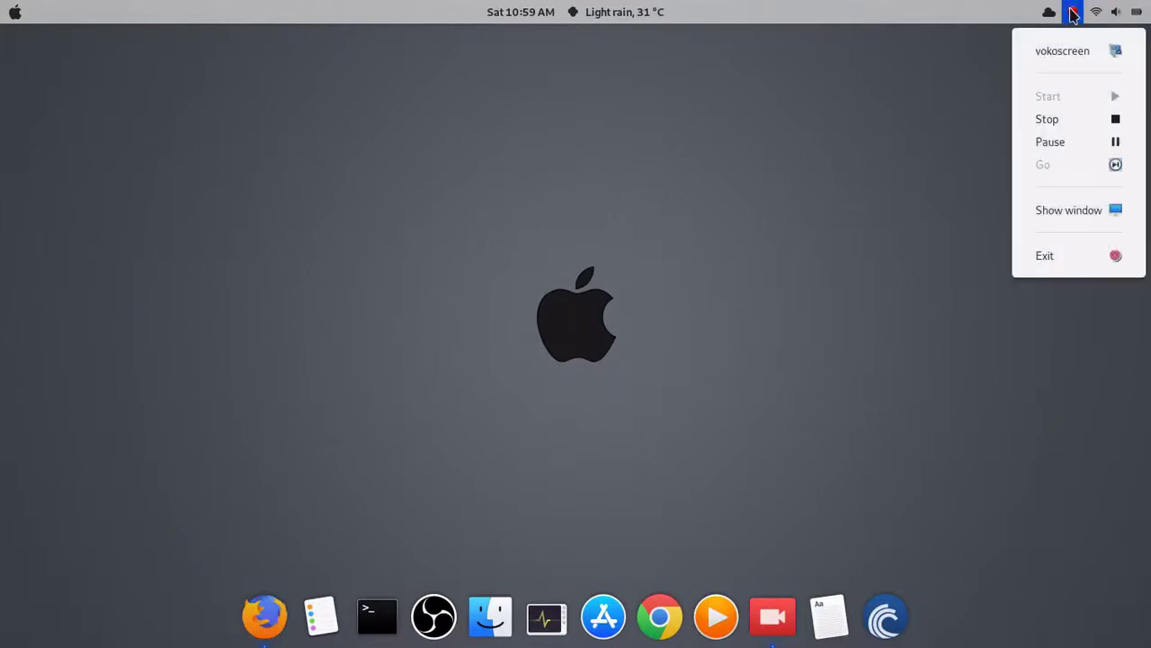
left_click(1073, 13)
left_click(1116, 12)
left_click(1116, 12)
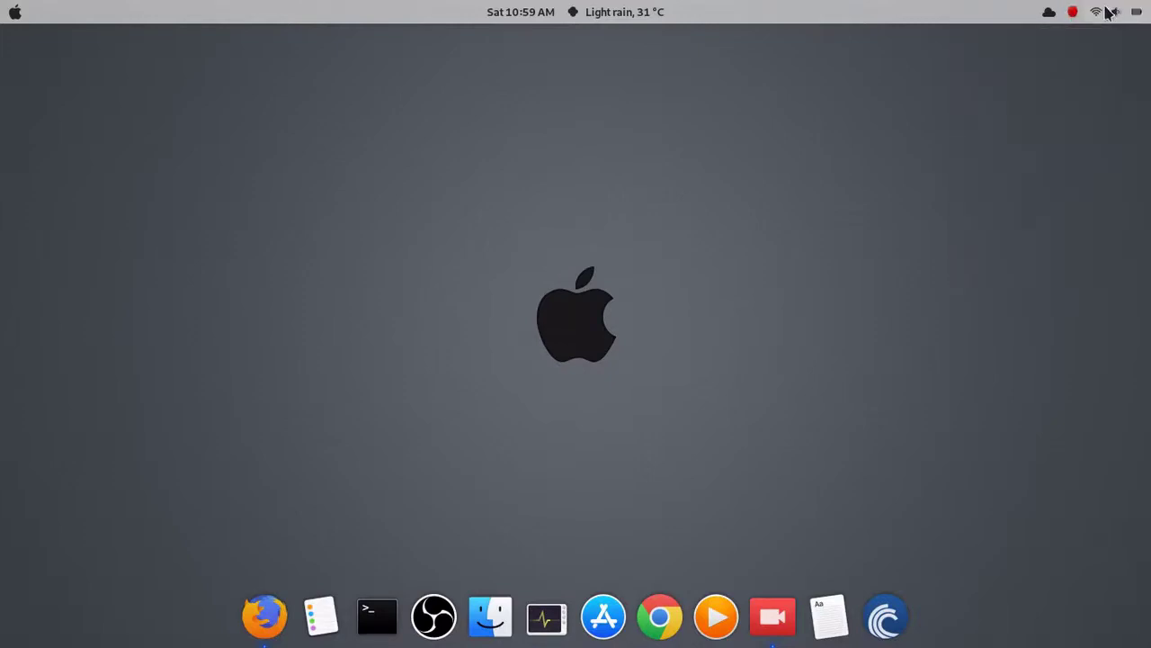
left_click(1074, 13)
left_click(1073, 12)
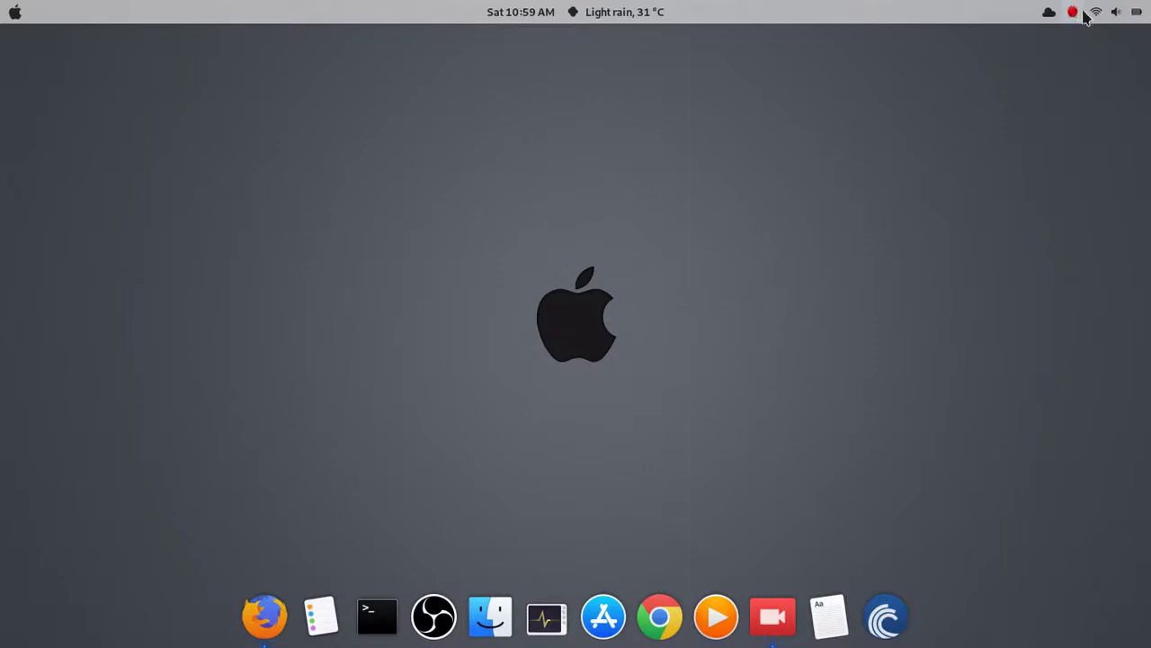
left_click(1116, 12)
left_click(1135, 12)
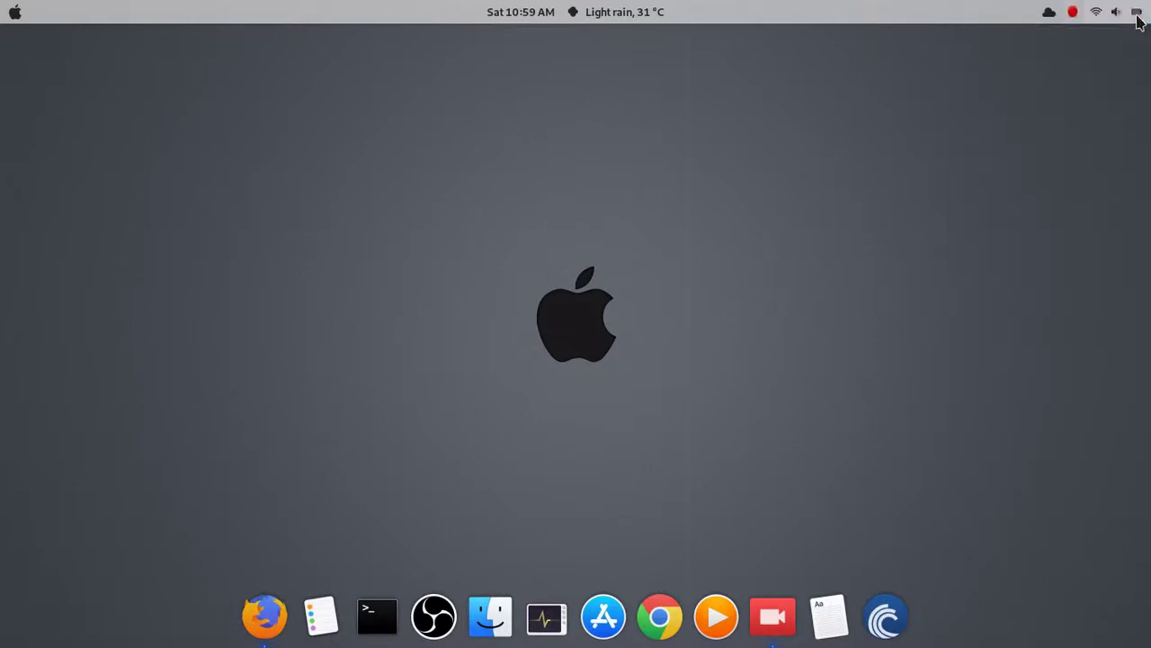
left_click(1073, 12)
left_click(1106, 270)
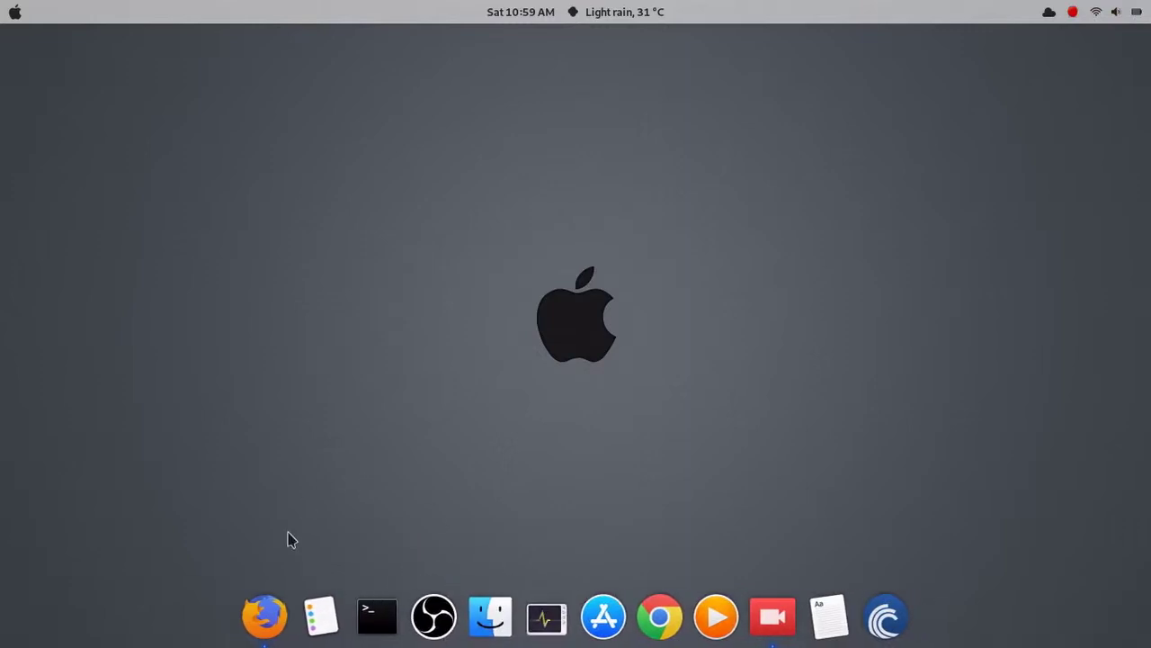
Step: Switch to Firefox and search the web for "windows 10"
left_click(272, 624)
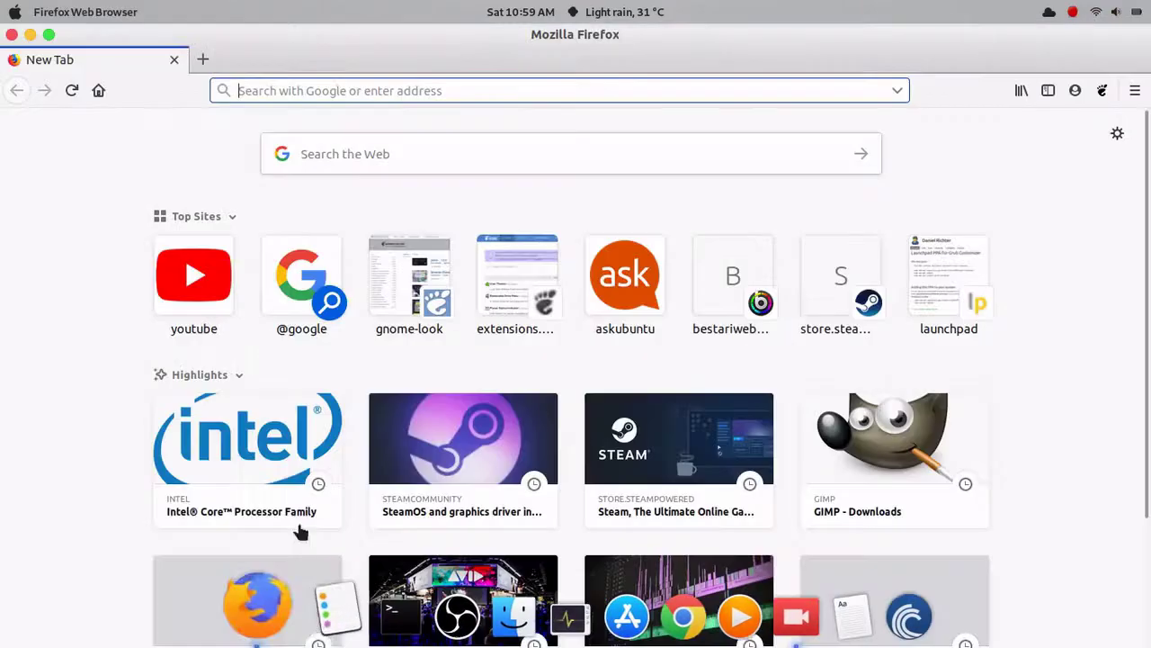
left_click(402, 155)
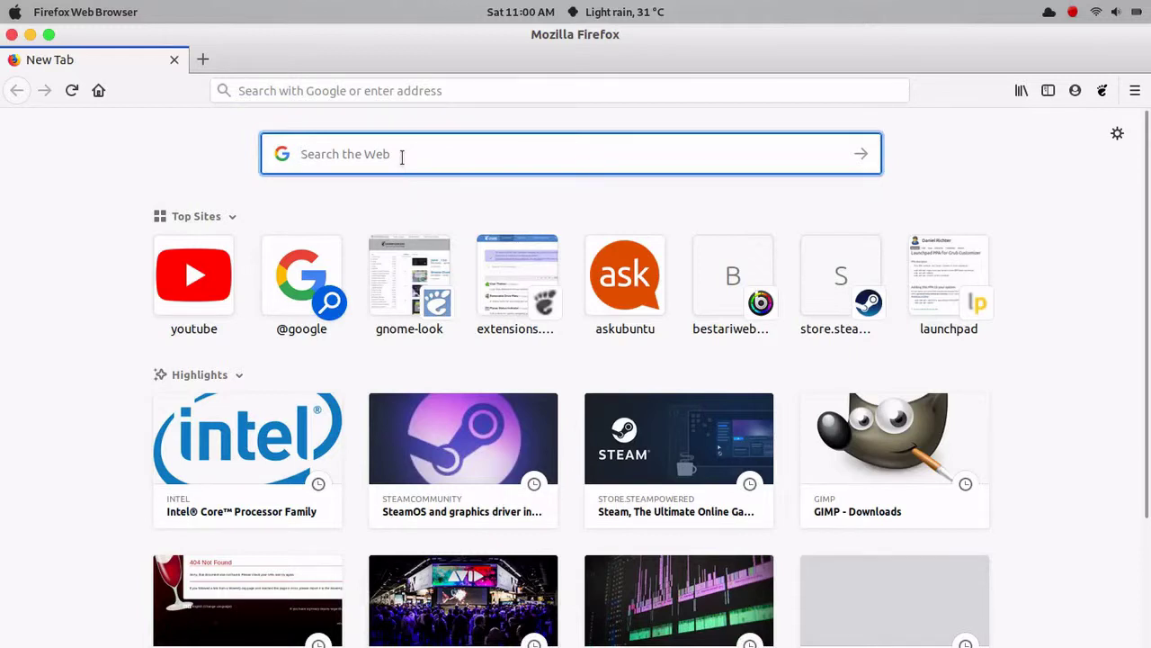
type("w")
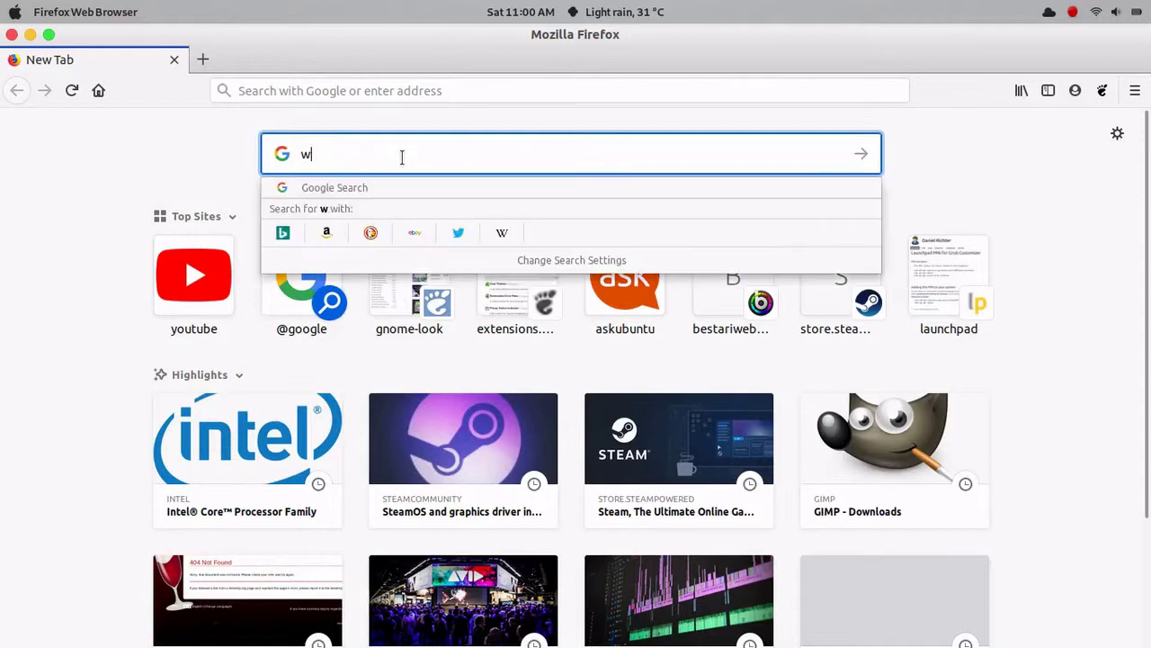
type("ind")
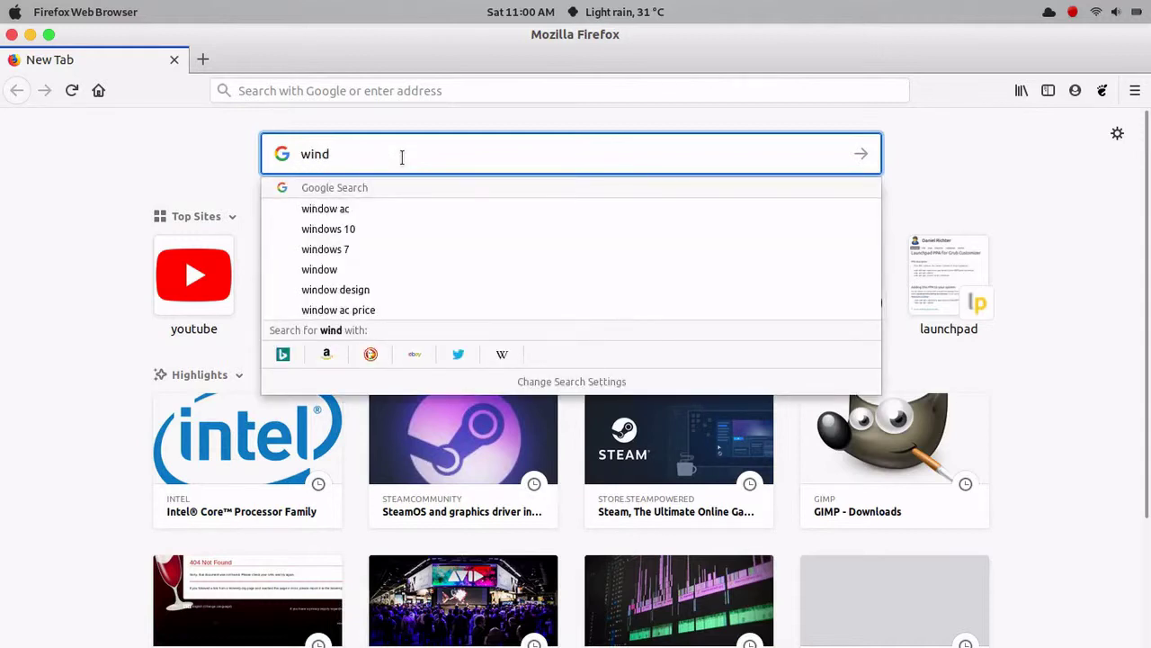
type("ows 10")
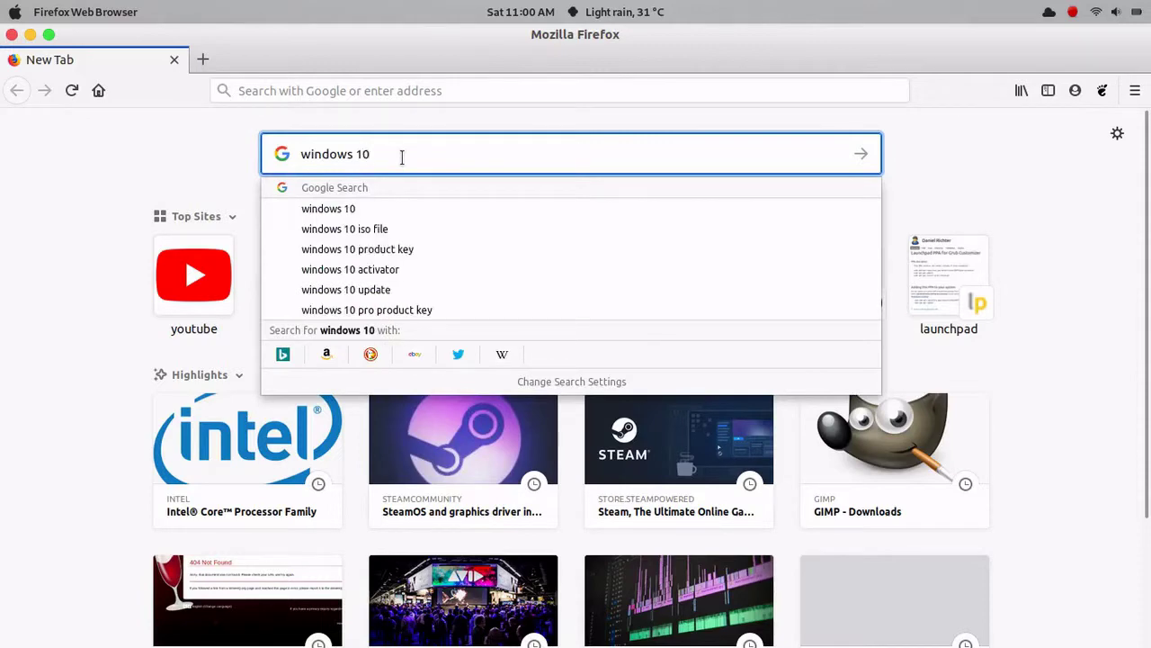
key("Return")
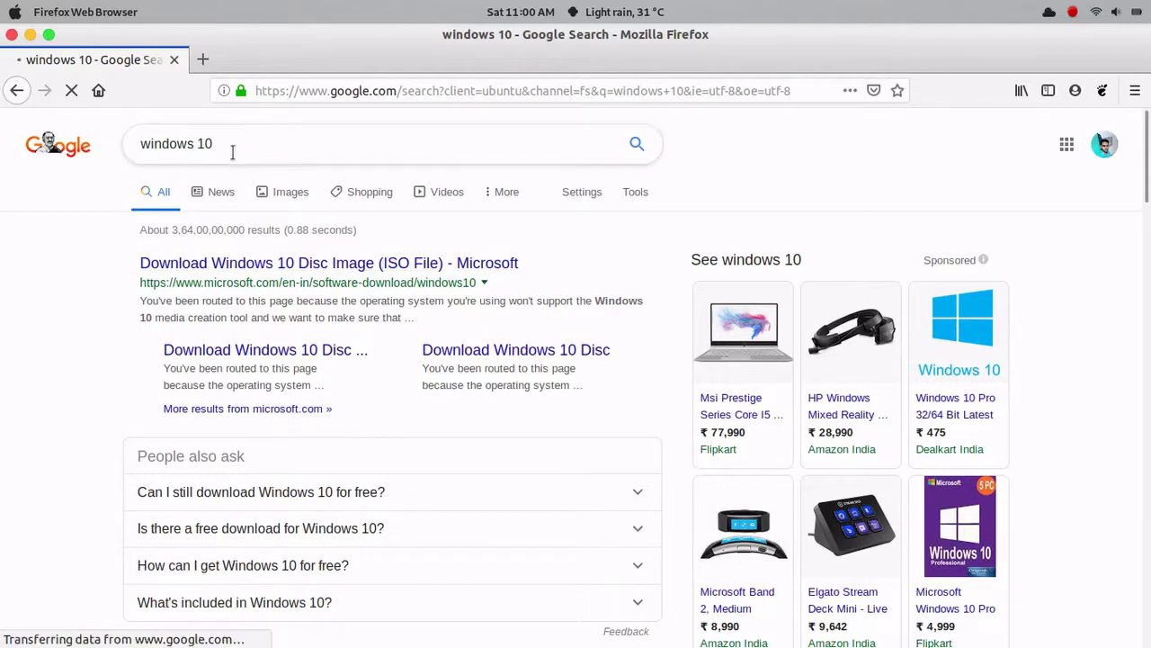
Step: Open Microsoft's "Download Windows 10 Disc Image (ISO File)" page from the search results
left_click_drag(231, 150, 105, 153)
left_click(104, 152)
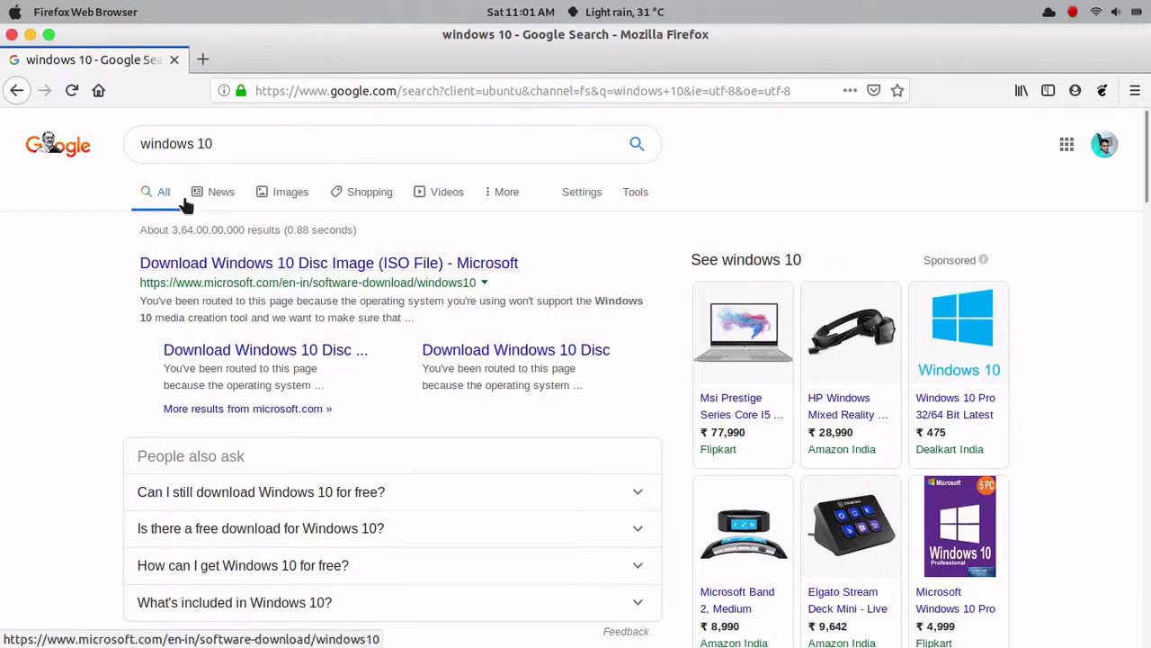
left_click(279, 264)
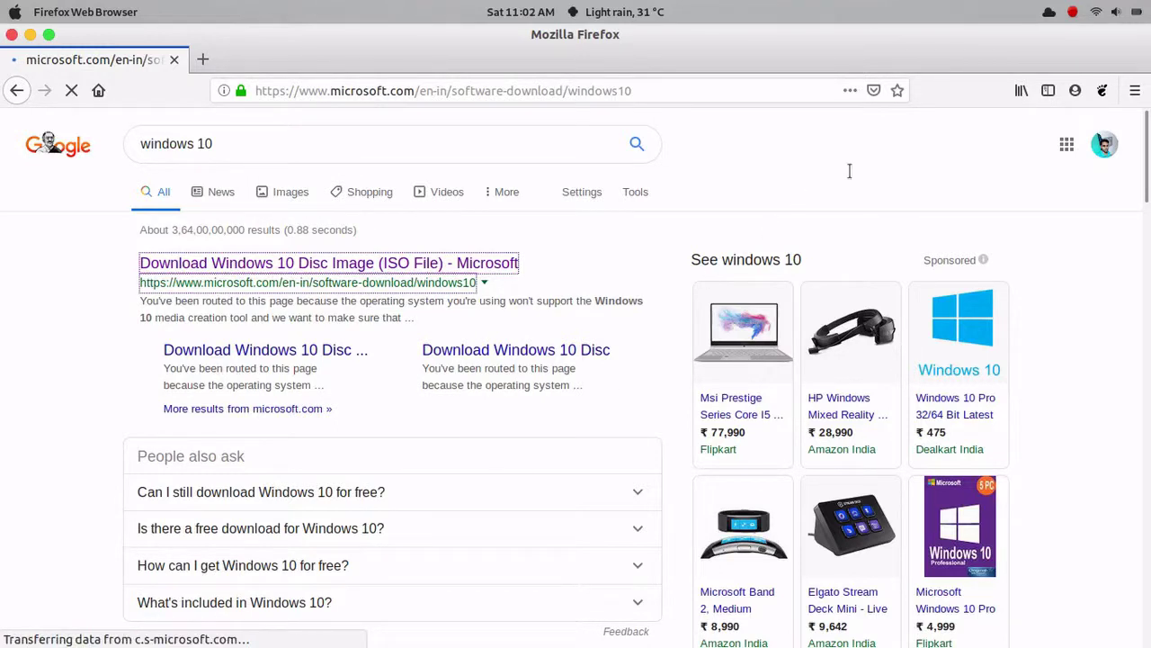
left_click(1073, 12)
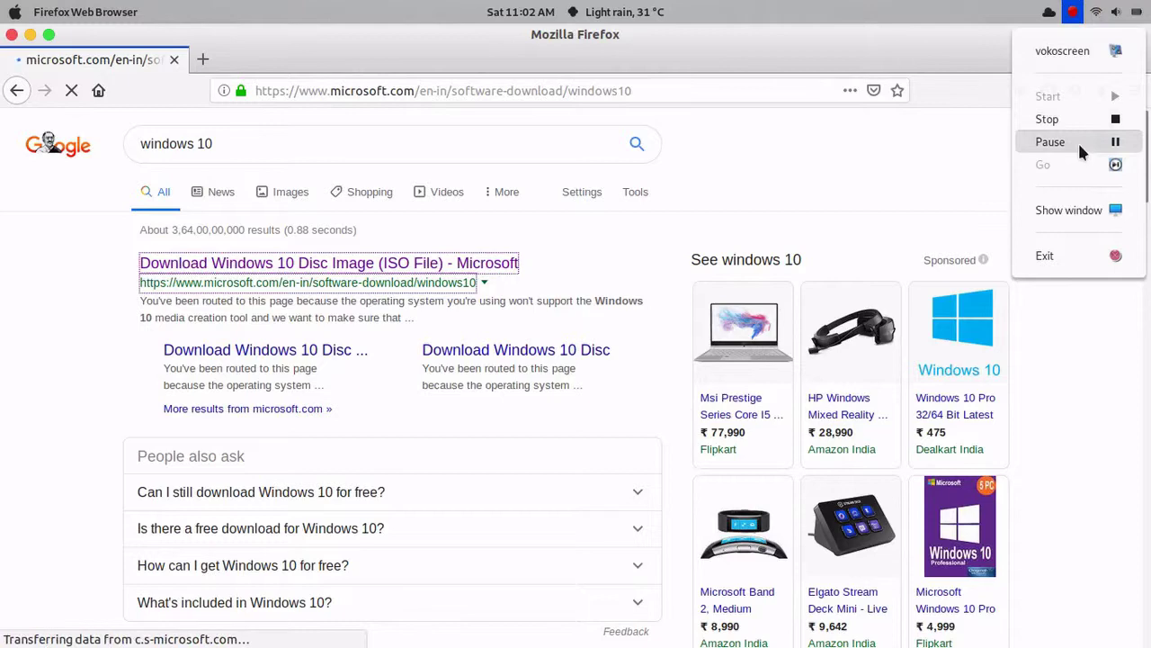
left_click(1077, 141)
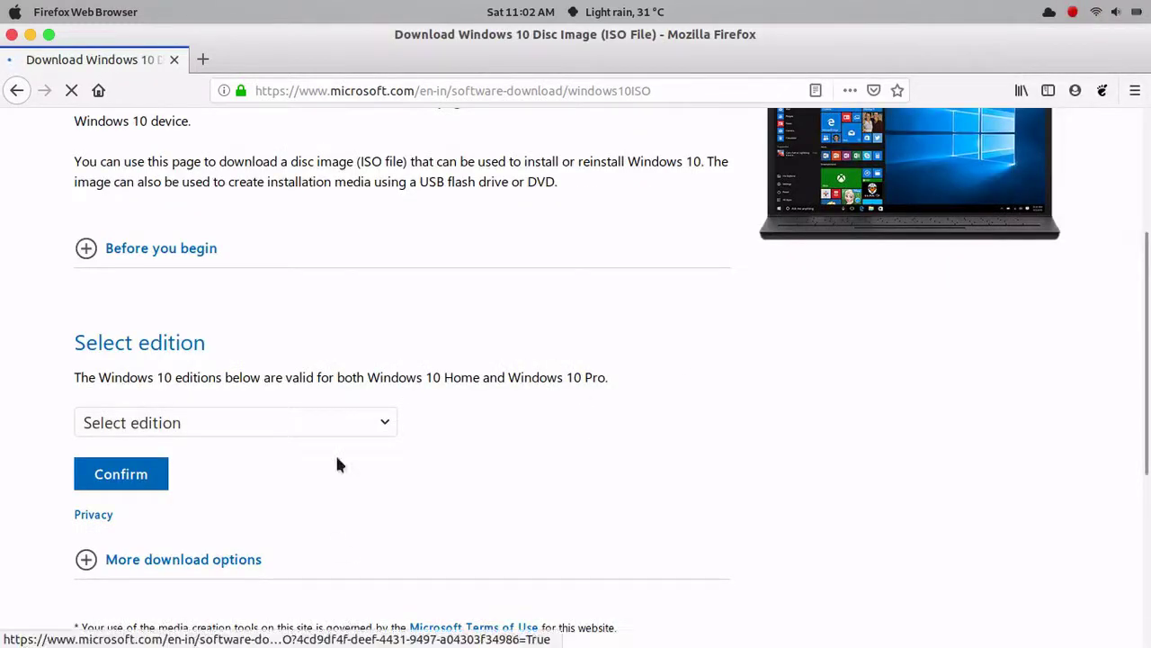
Step: Look over the Windows 10 download page and expand the "Before you begin" section to read its requirements
scroll(337, 464, "down", 1)
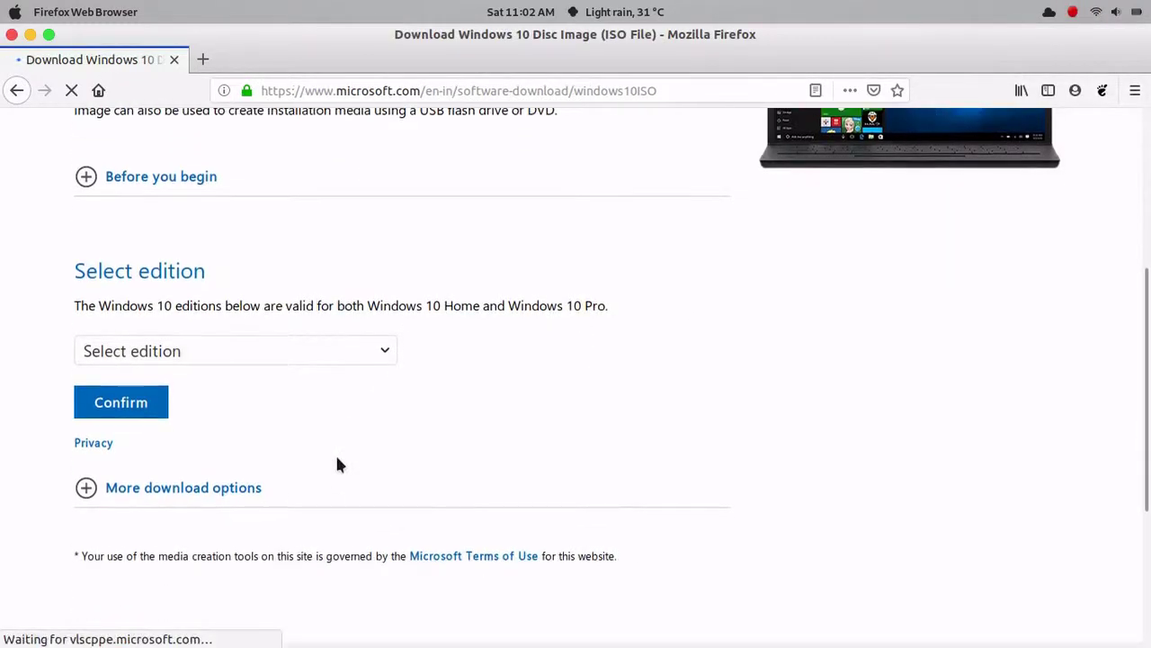
scroll(130, 249, "up", 5)
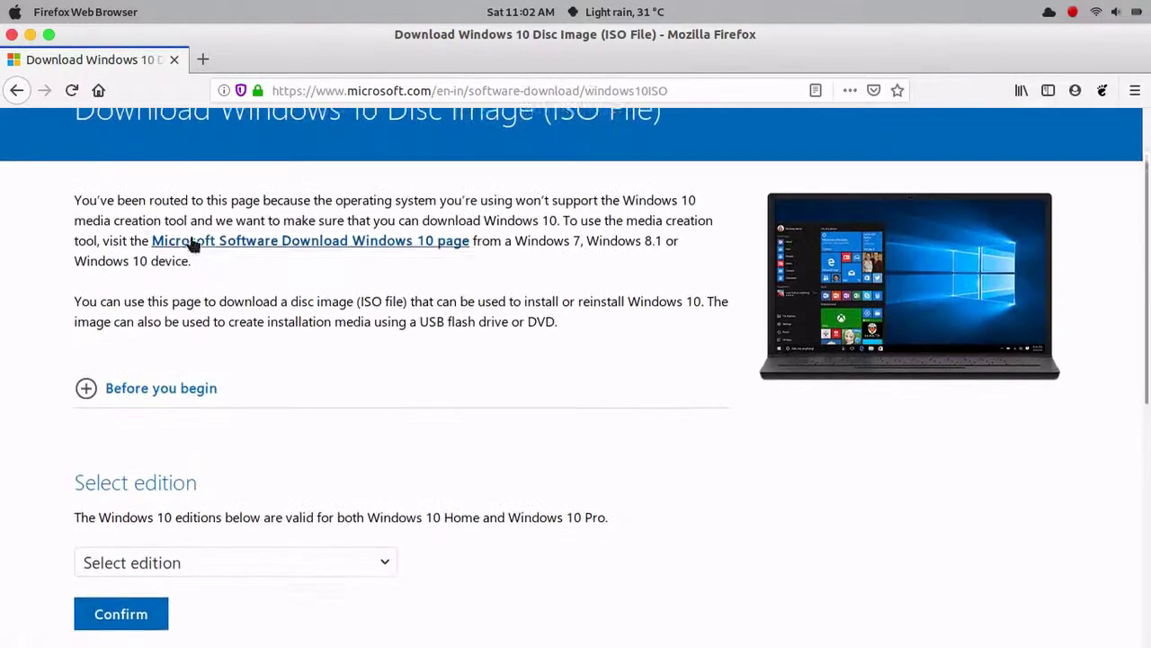
scroll(213, 250, "up", 3)
scroll(209, 504, "down", 4)
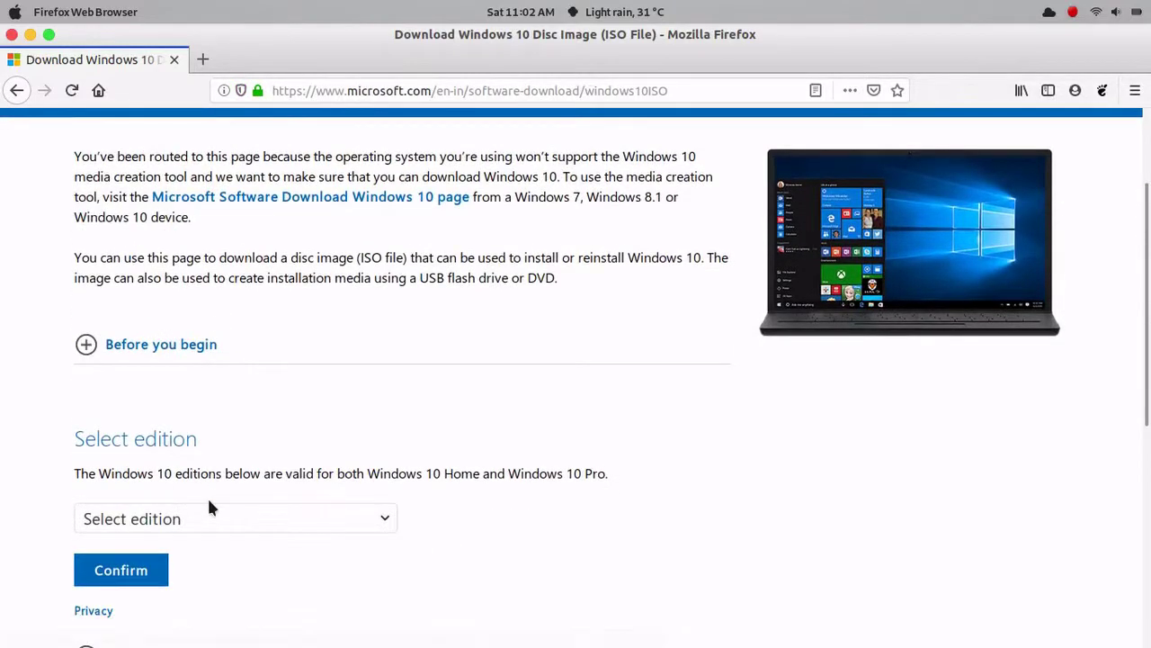
left_click(187, 345)
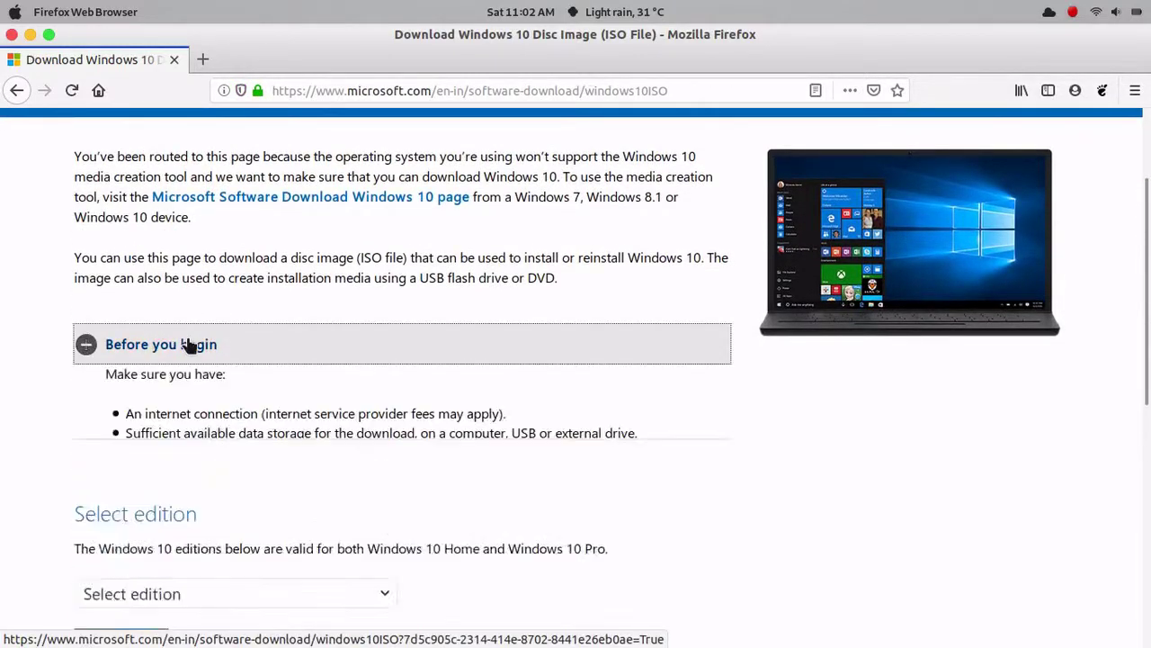
left_click(187, 345)
left_click(186, 344)
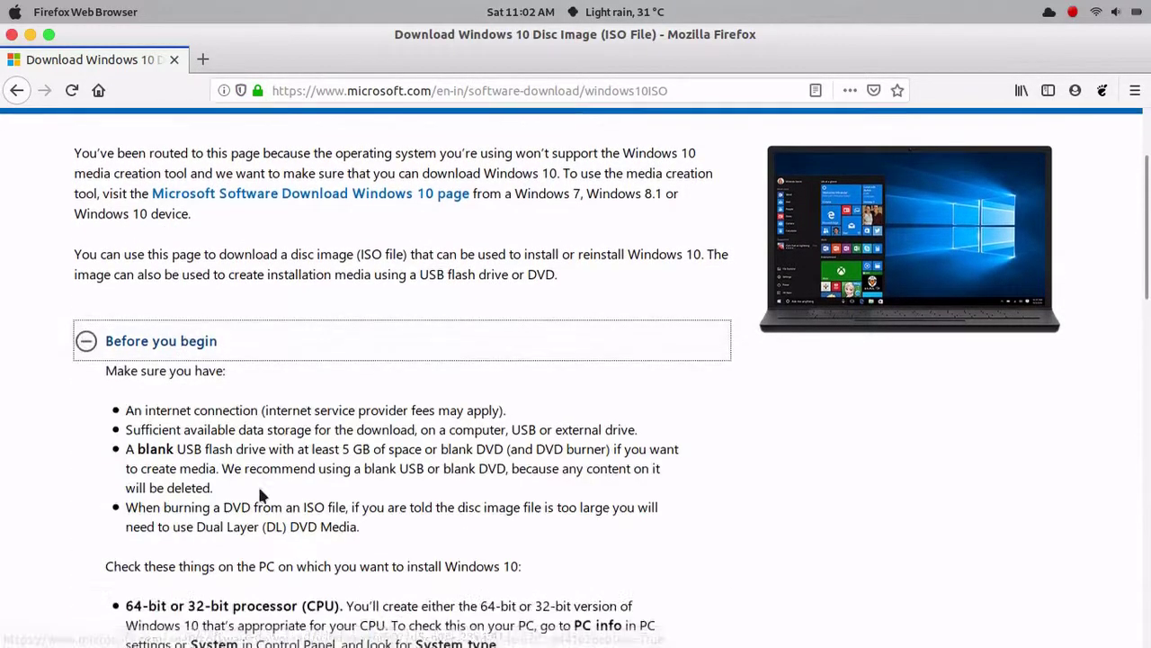
scroll(259, 495, "down", 7)
scroll(258, 491, "up", 5)
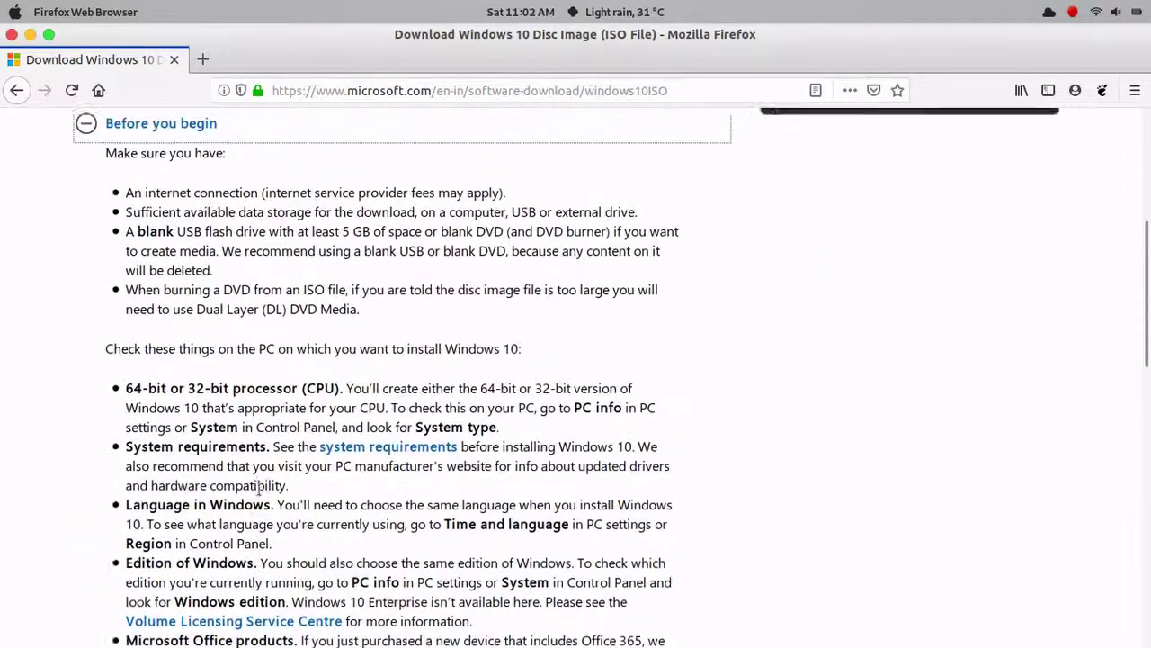
Step: Collapse the "Before you begin" section and confirm Windows 10 under the May 2019 Update as the edition to download
scroll(259, 488, "up", 1)
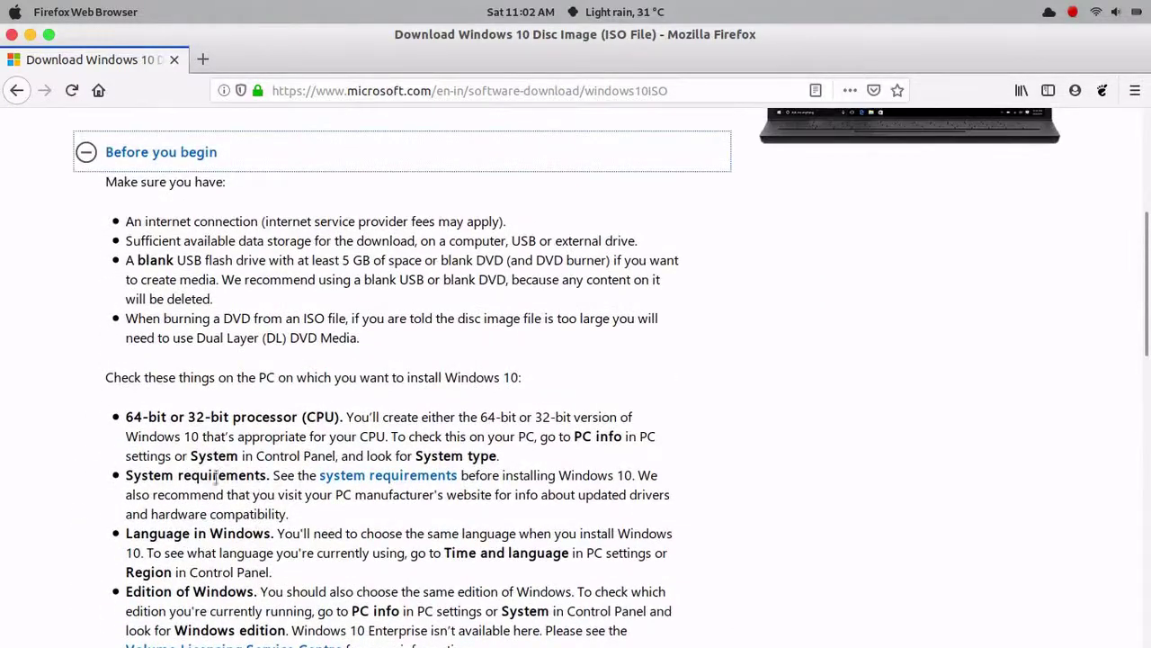
left_click(141, 154)
scroll(250, 230, "down", 5)
scroll(242, 234, "up", 3)
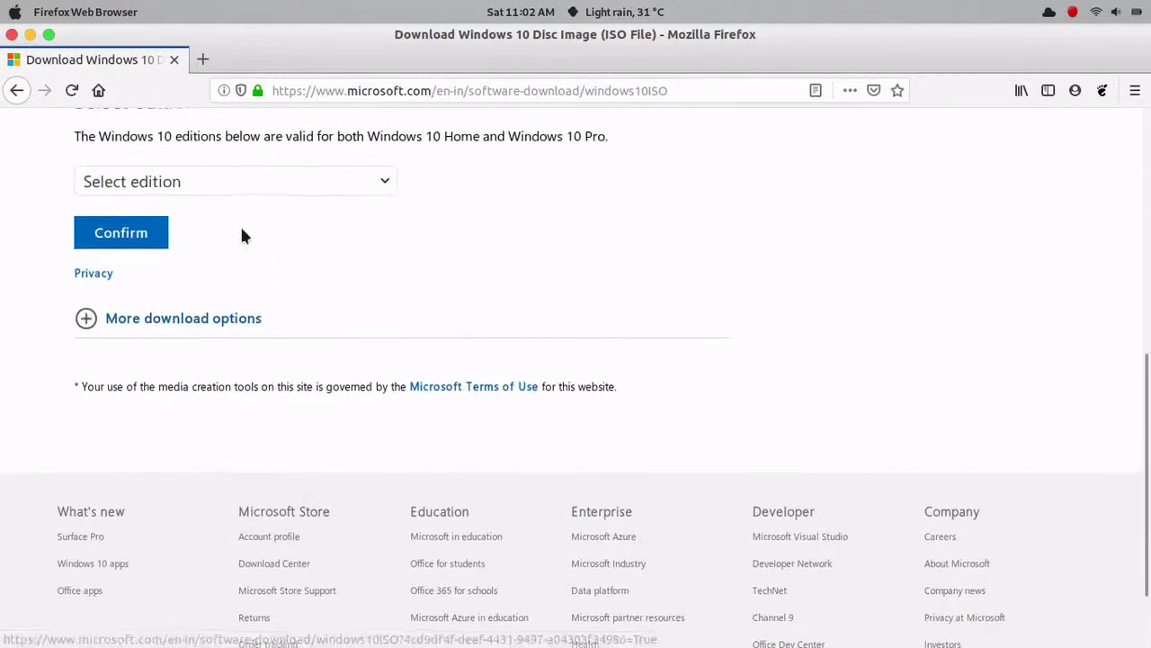
scroll(241, 236, "up", 2)
left_click(170, 276)
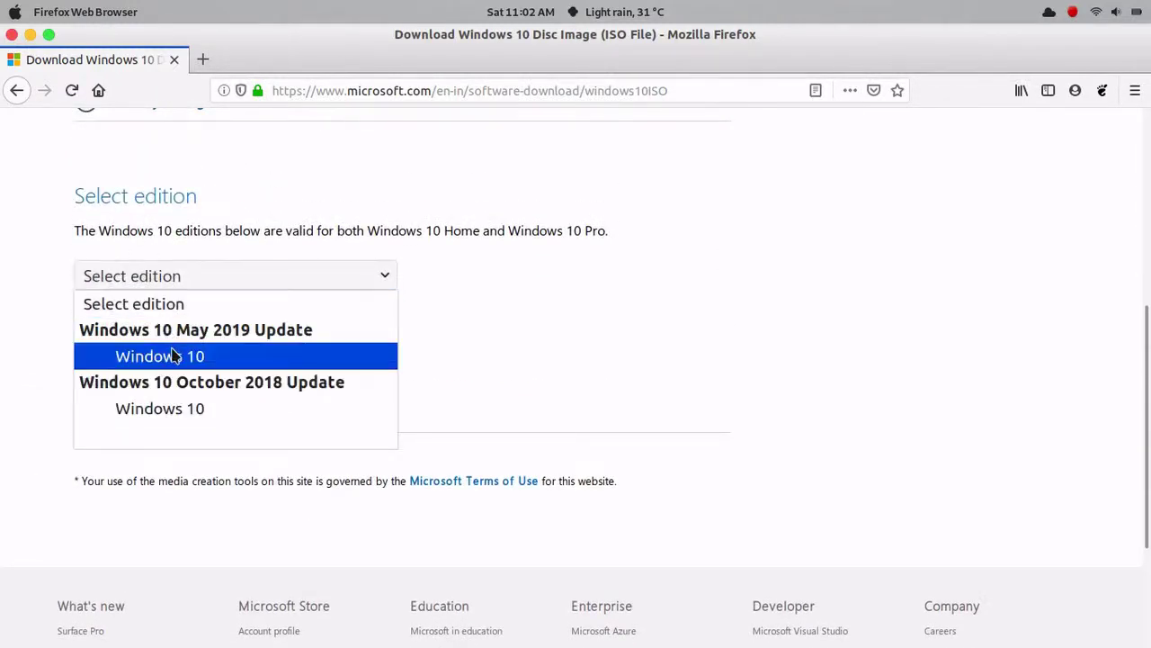
left_click(173, 356)
left_click(194, 281)
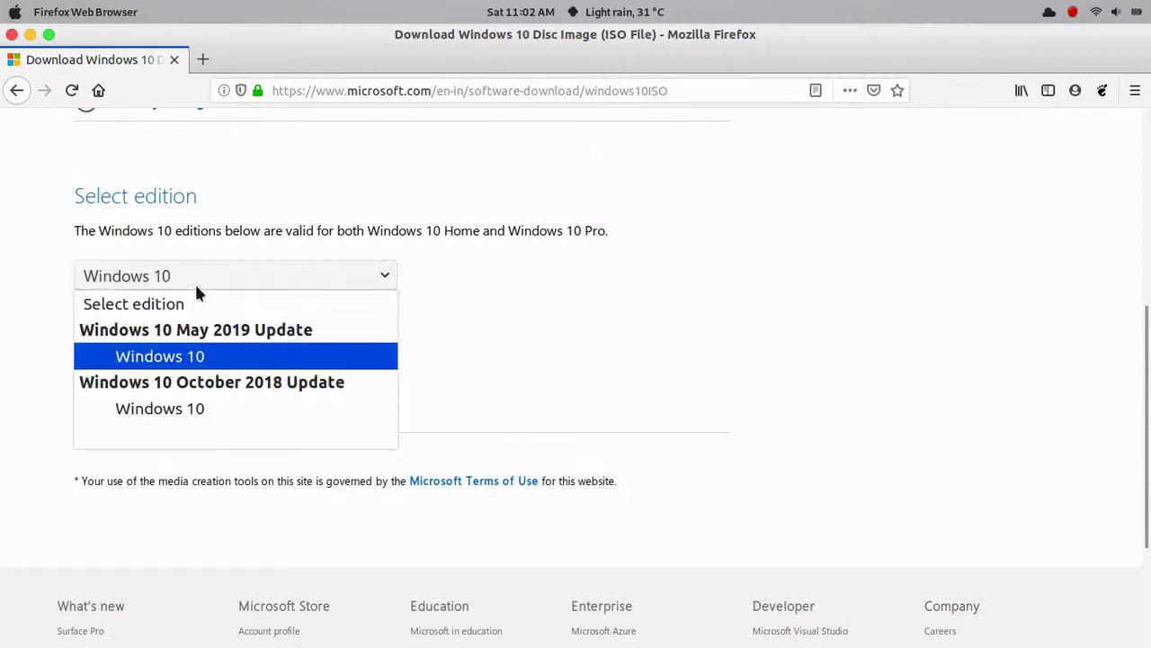
left_click(223, 357)
left_click(252, 282)
left_click(239, 355)
left_click(146, 330)
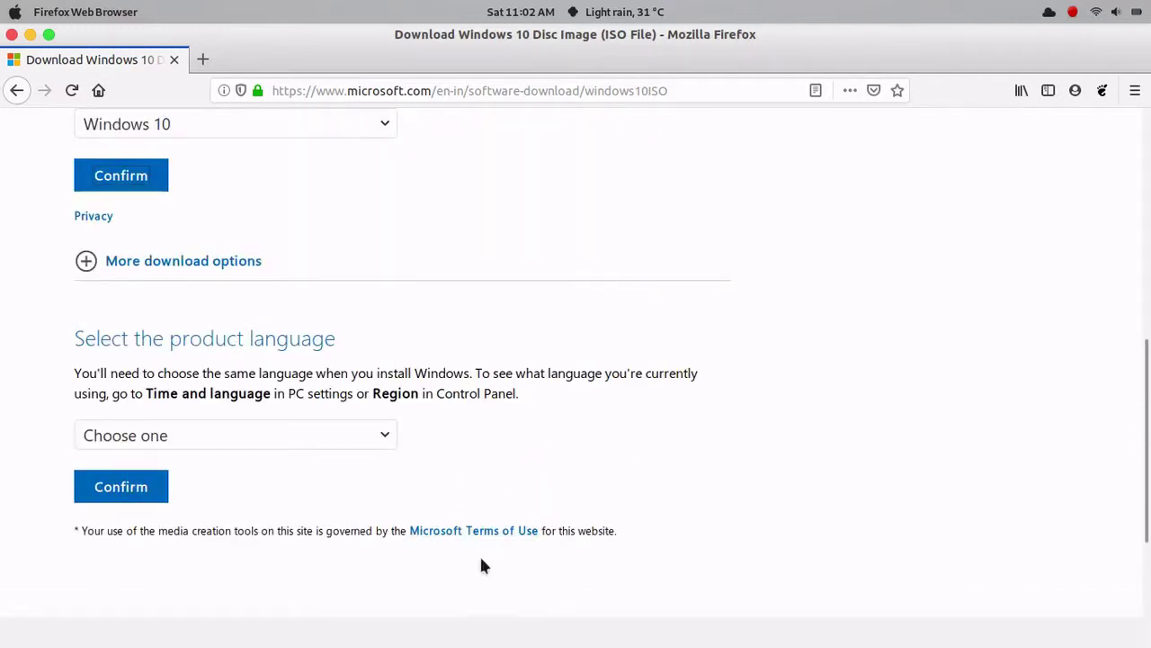
Step: Choose English International as the product language and confirm it to get the download links
left_click(269, 434)
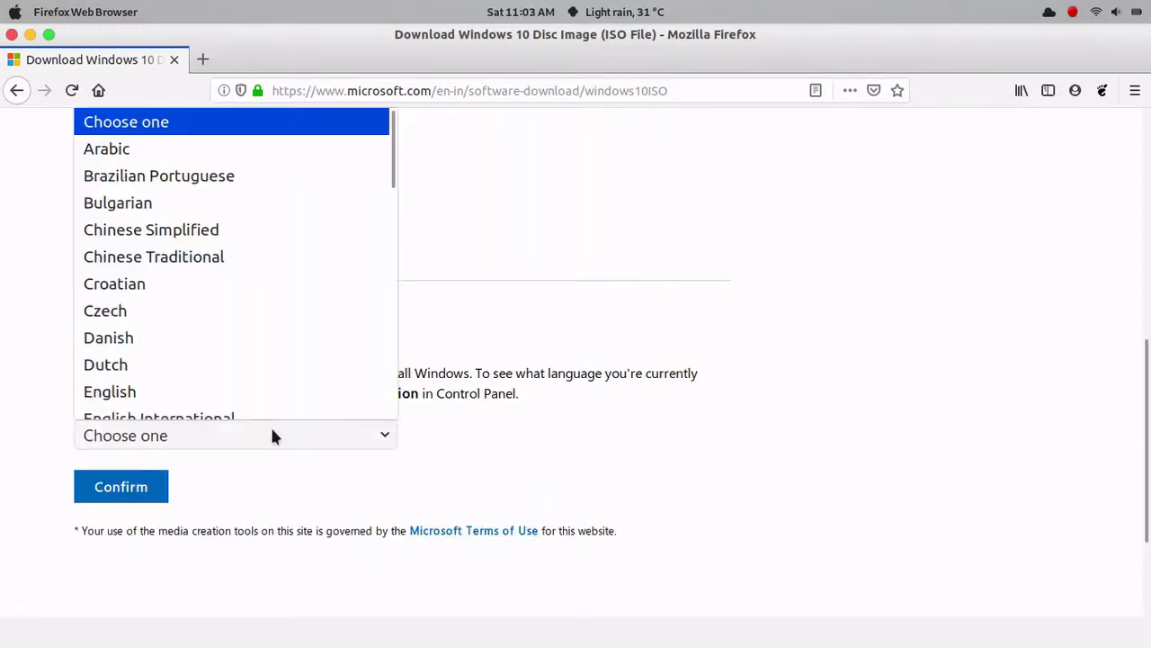
left_click(200, 385)
left_click(206, 436)
scroll(208, 396, "down", 2)
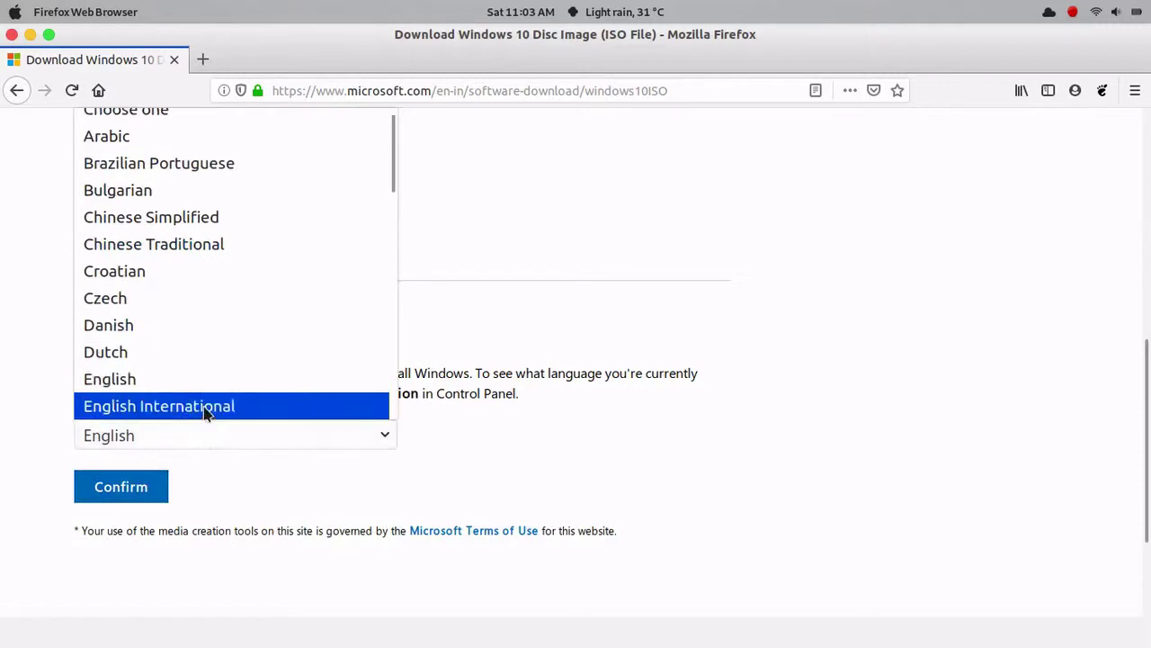
left_click(206, 334)
left_click(151, 491)
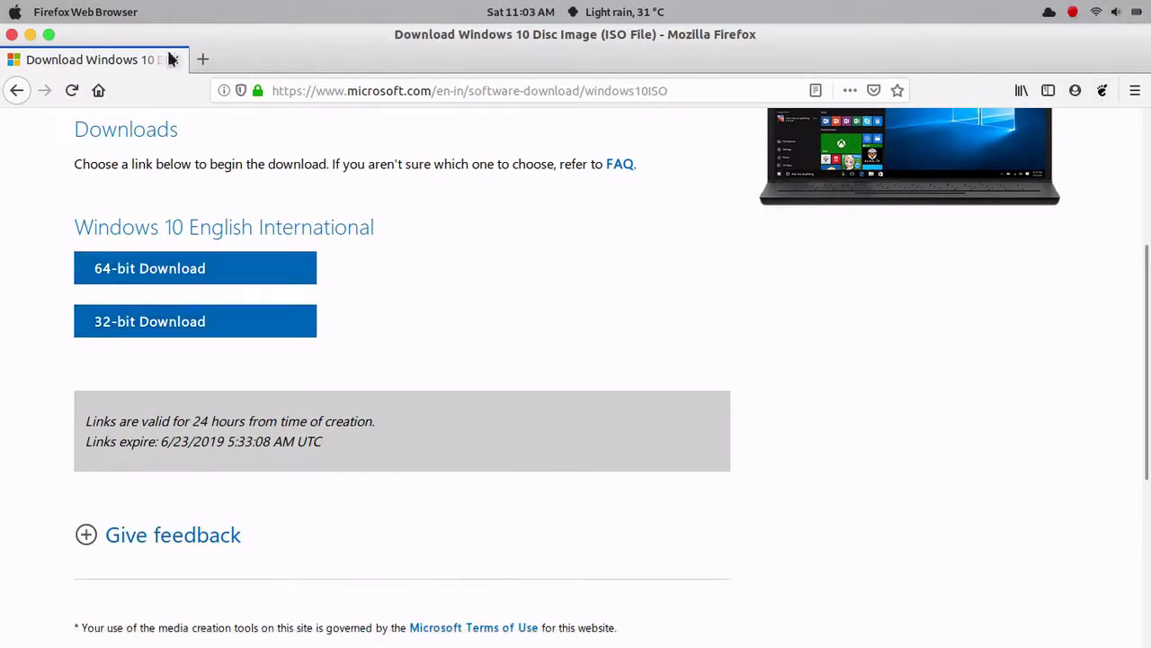
Step: Minimize the browser and open the About page of the system Settings
left_click(30, 34)
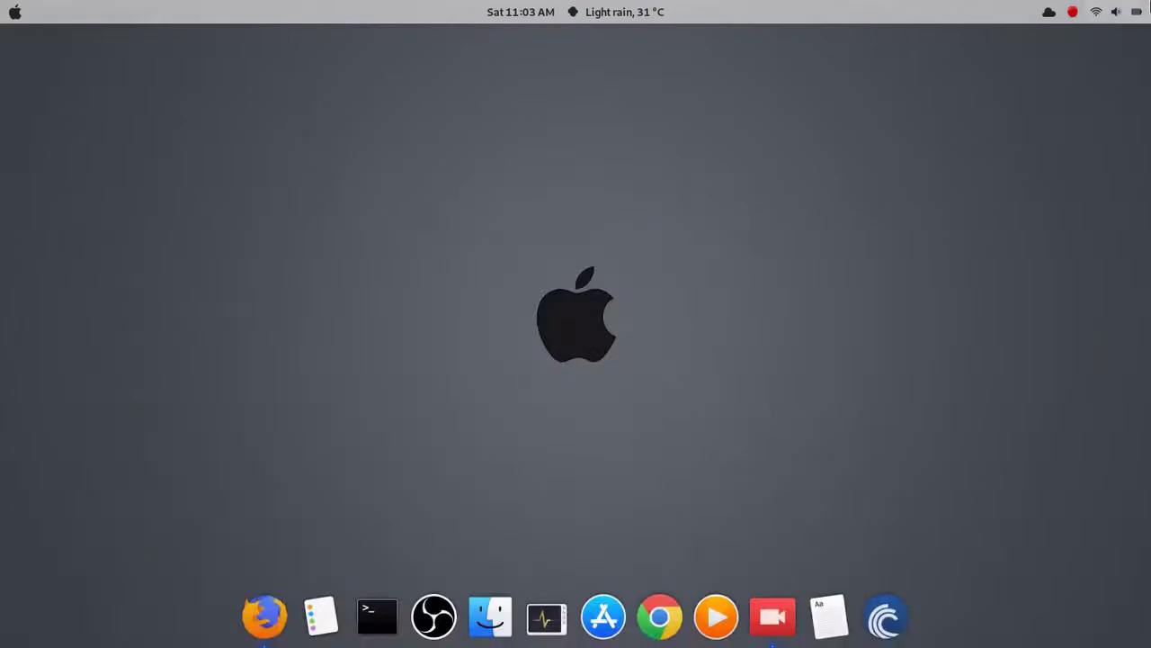
left_click(1138, 9)
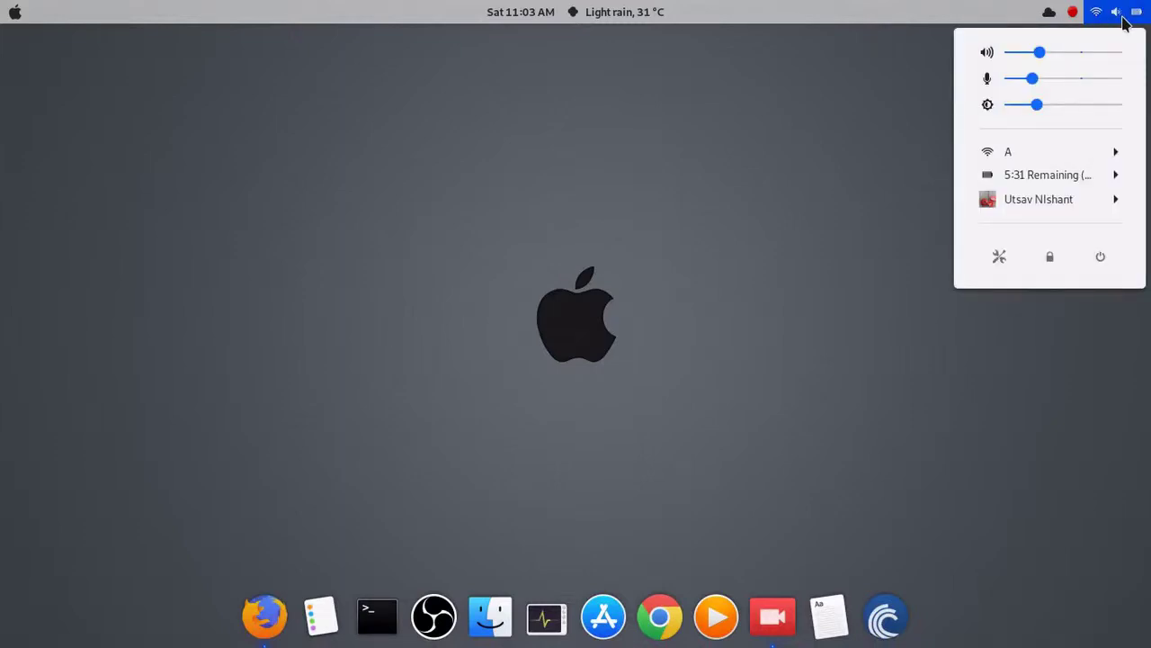
left_click(1123, 18)
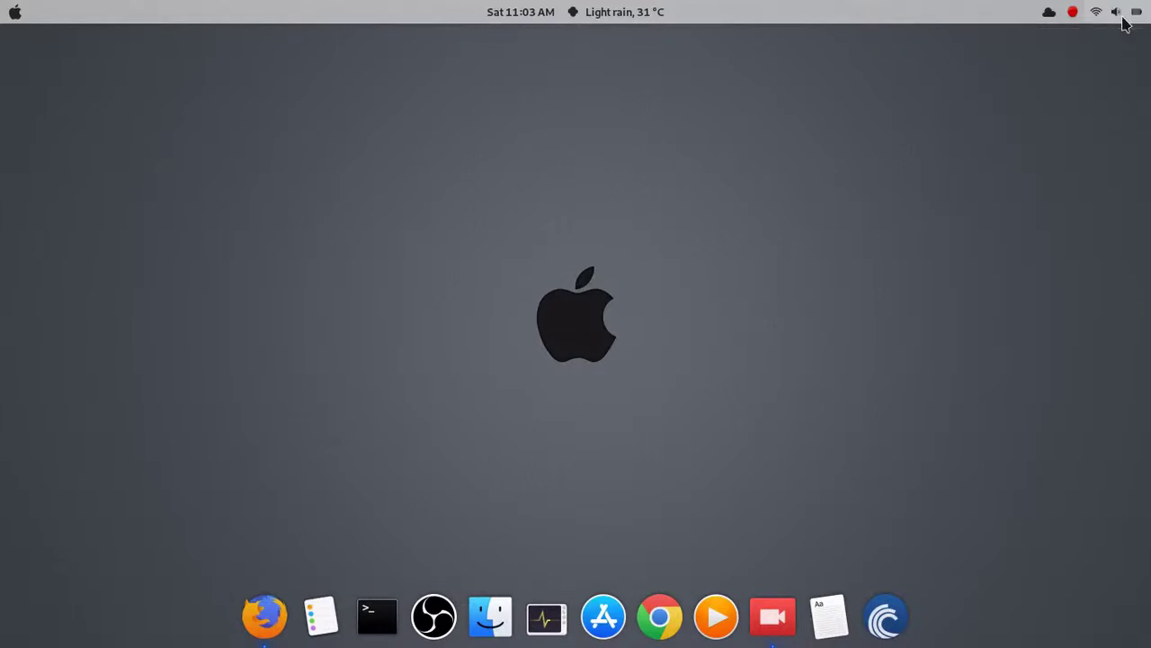
left_click(1124, 21)
left_click(998, 259)
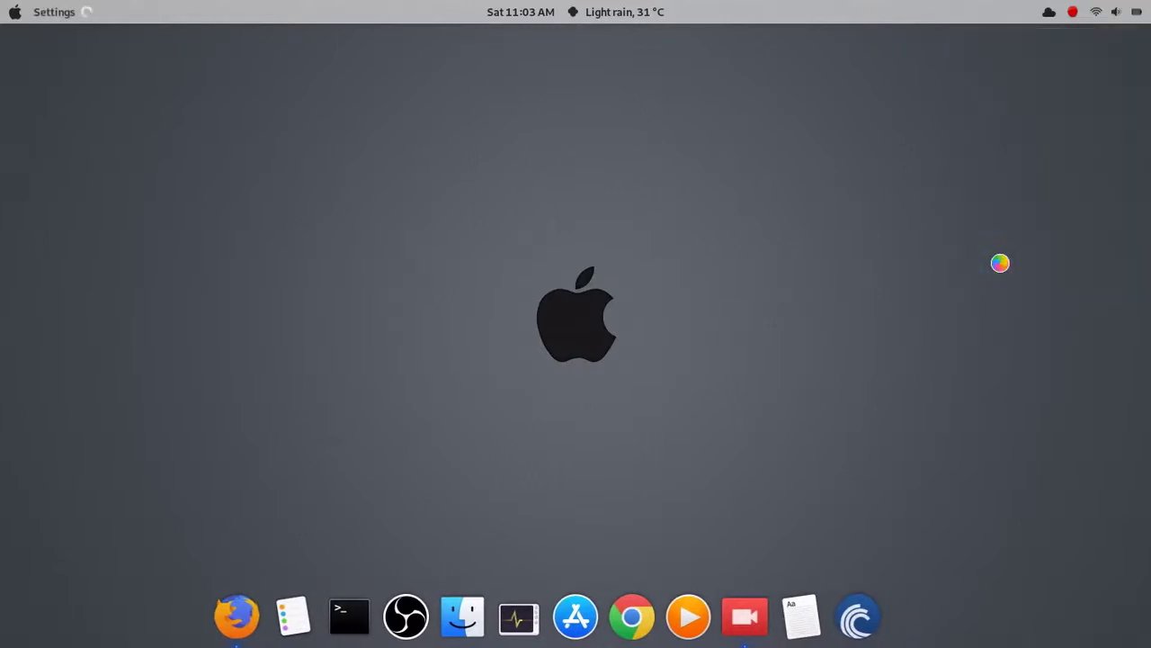
left_click(1123, 22)
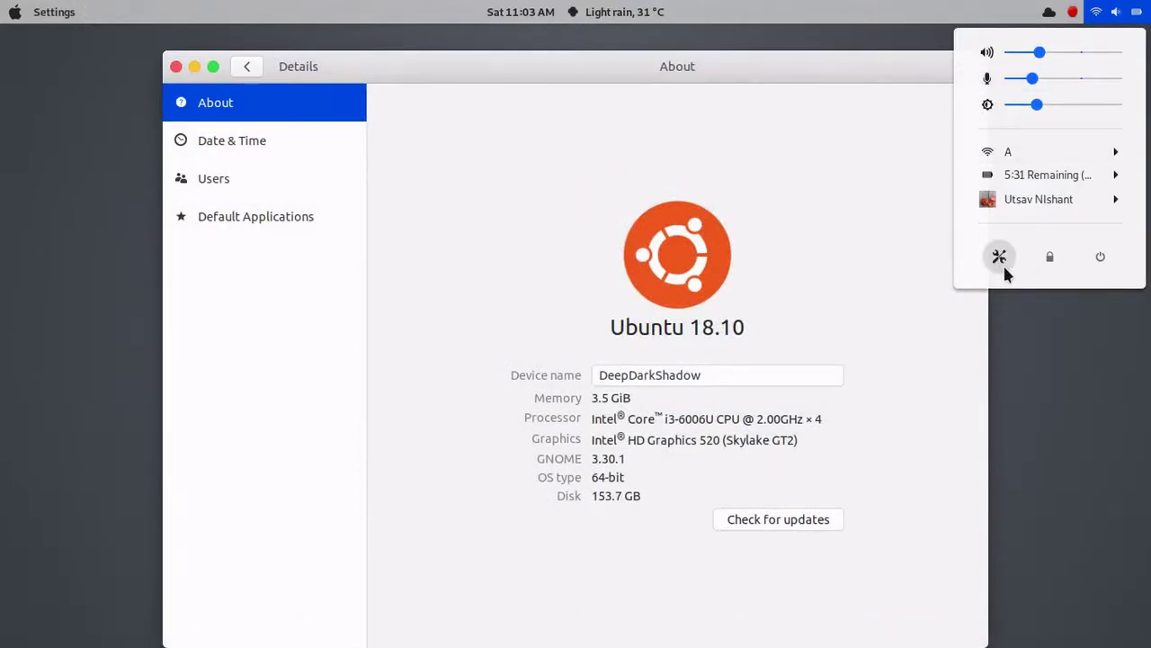
left_click(934, 136)
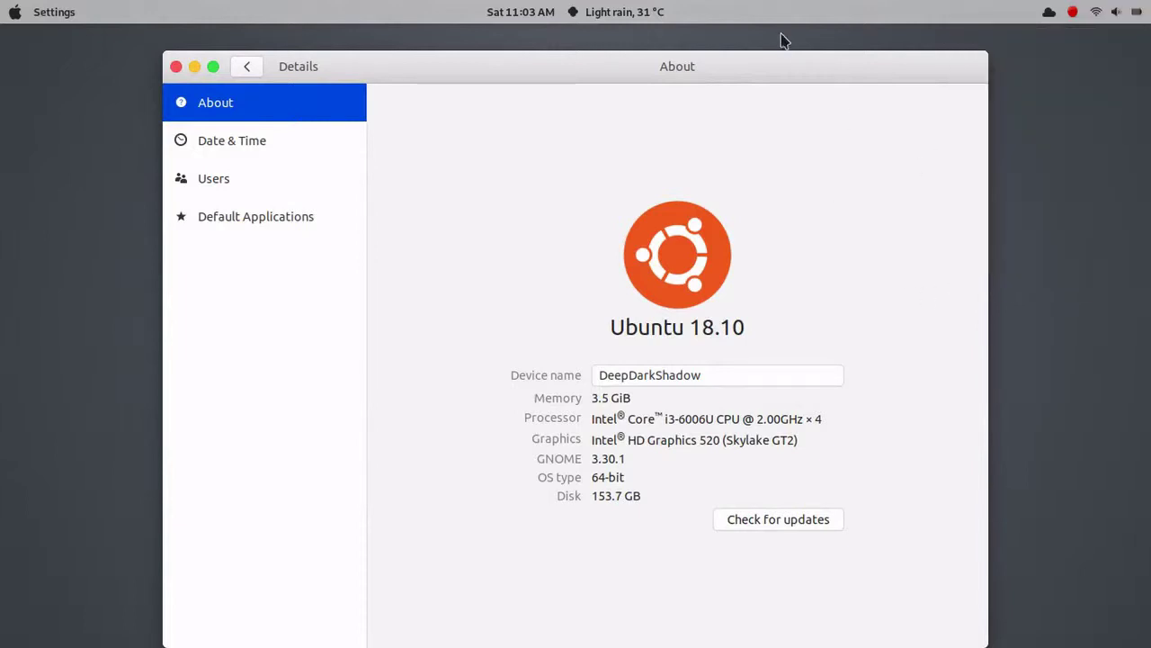
Step: Check the Ubuntu version and the OS type on the About page, and close Settings
left_click_drag(776, 66, 771, 45)
left_click_drag(608, 307, 761, 284)
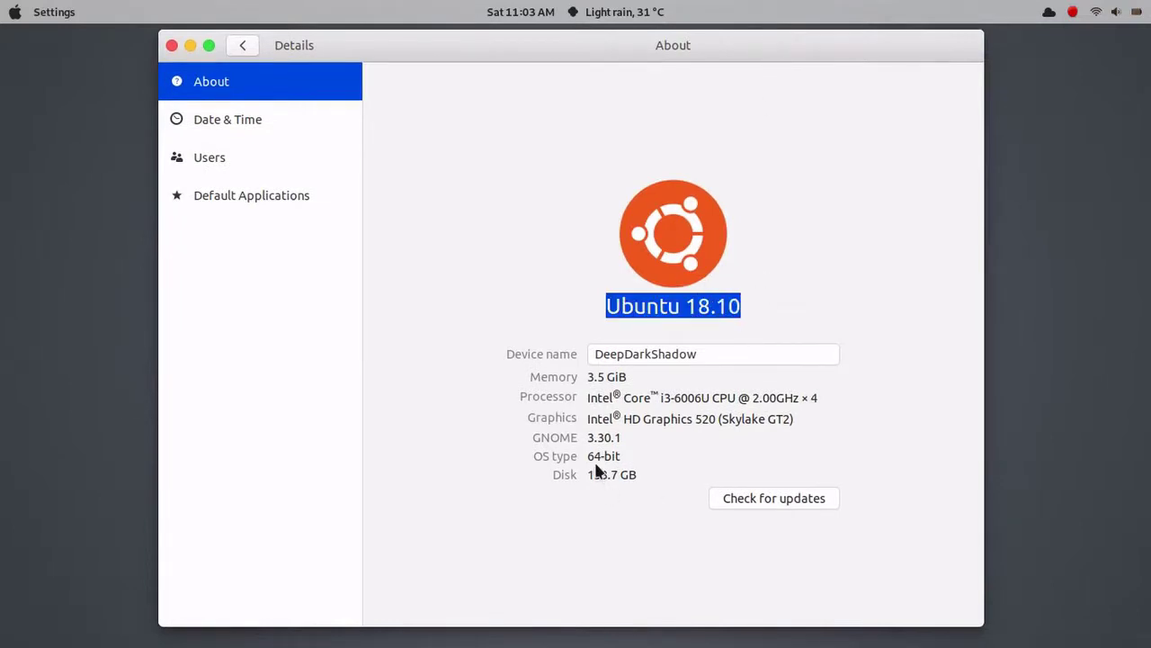
left_click_drag(591, 456, 640, 454)
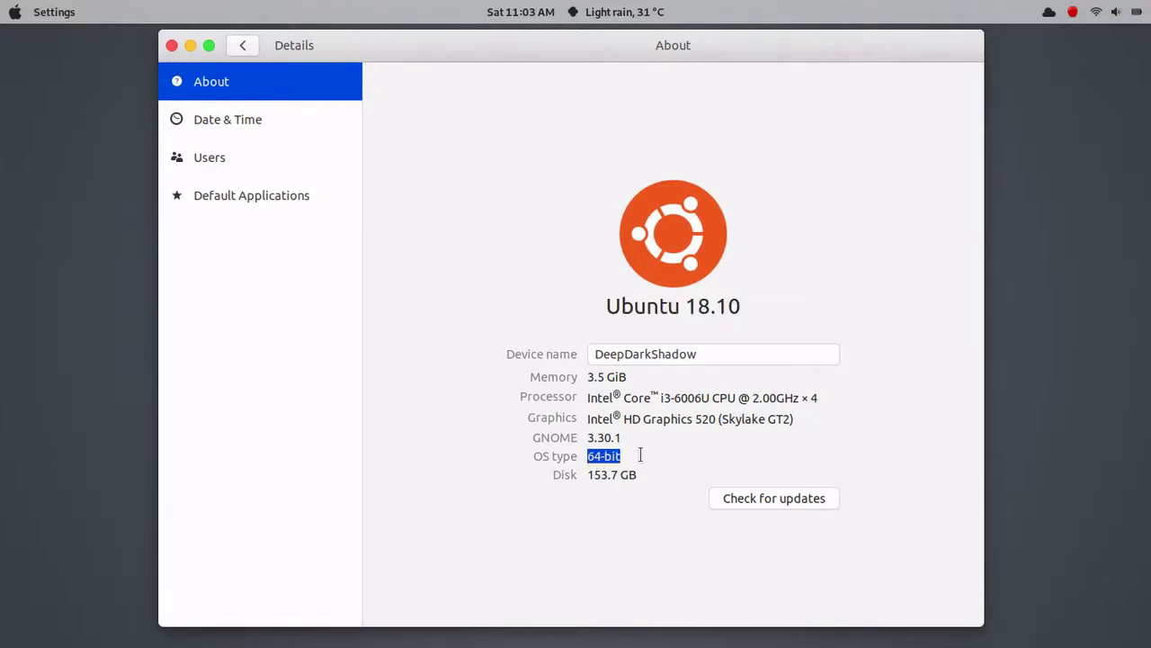
left_click(172, 46)
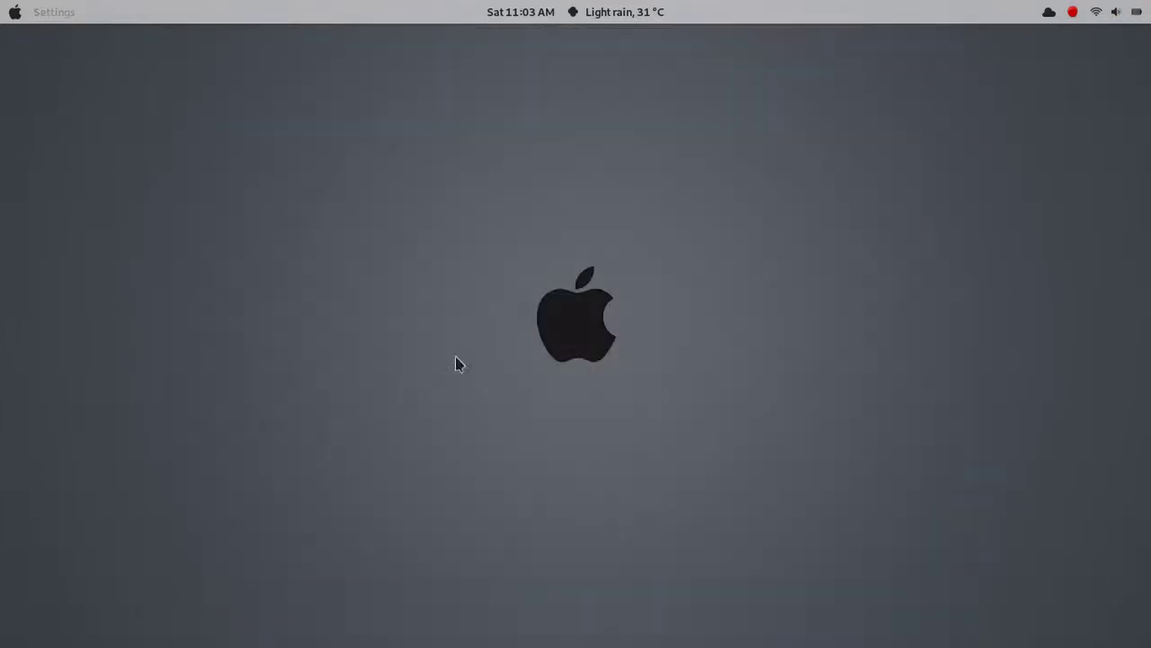
Step: Return to Firefox, close the Windows 10 download page, and search the web for "ubuntu" in a new browser window
left_click(265, 616)
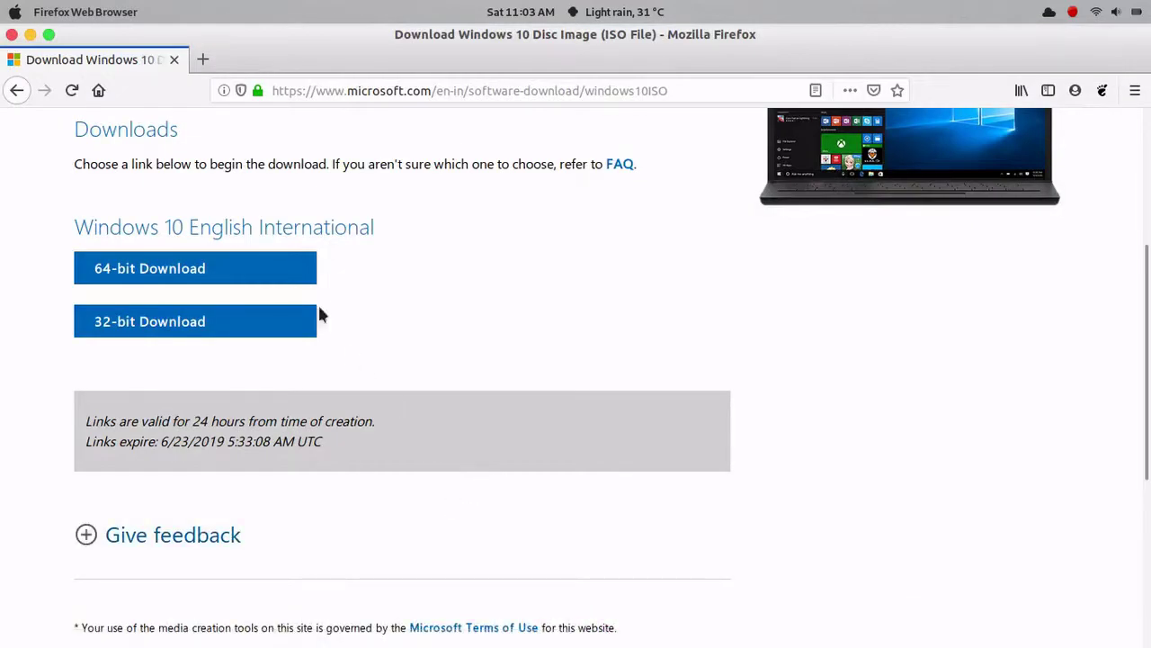
left_click(12, 35)
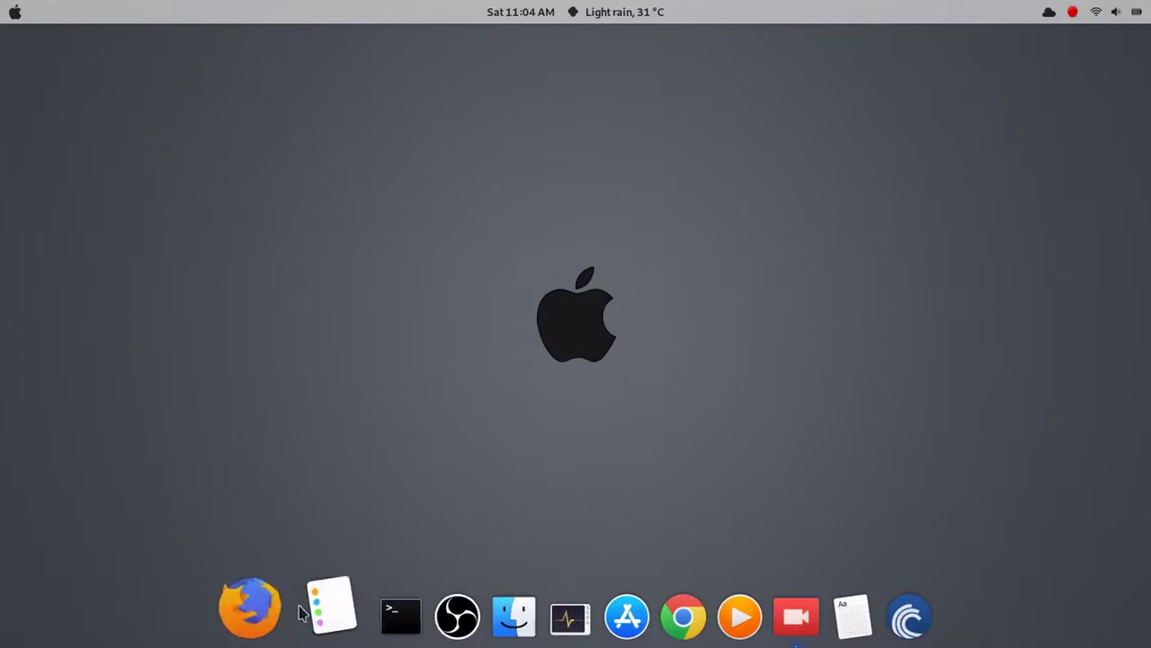
left_click(252, 604)
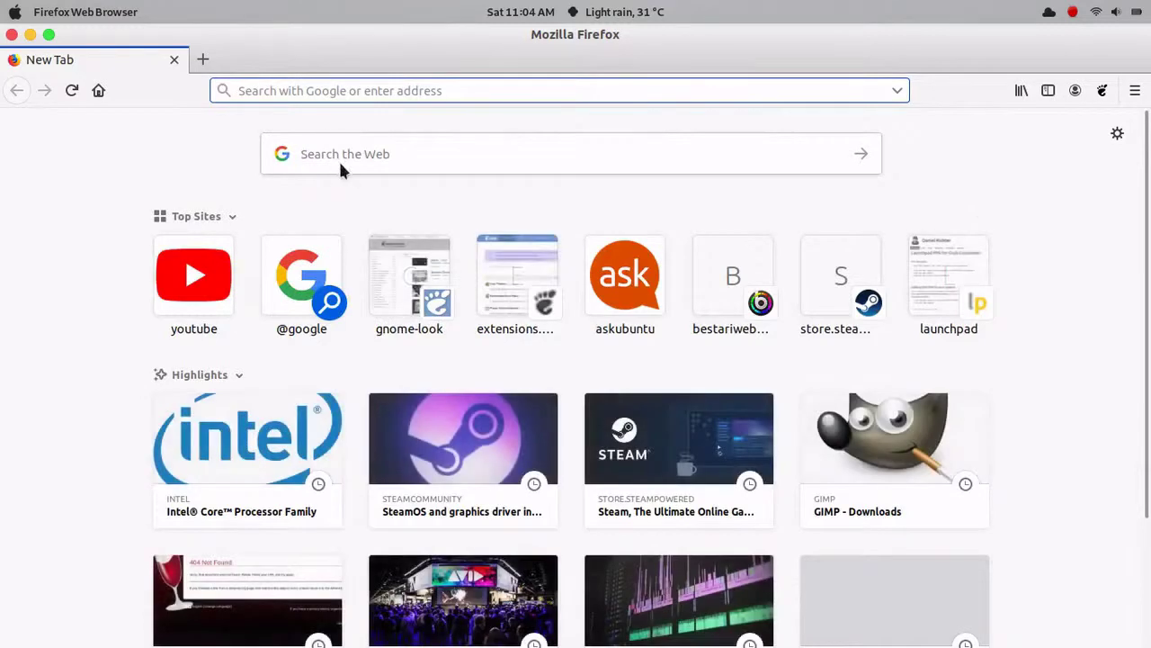
left_click(343, 160)
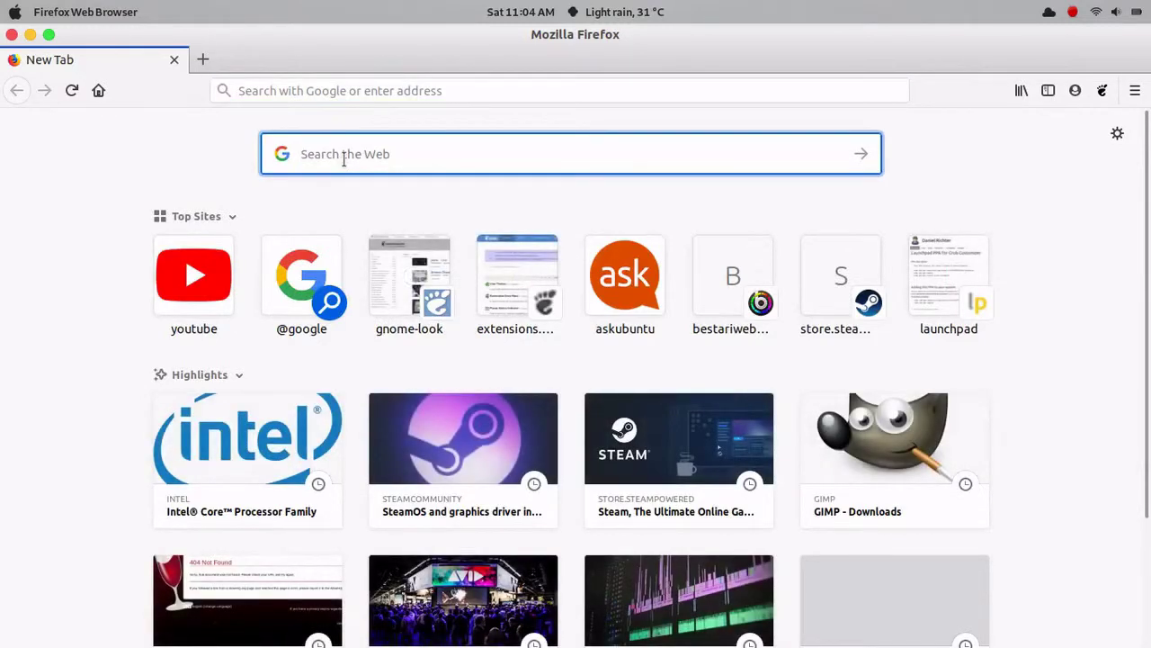
type("ubu")
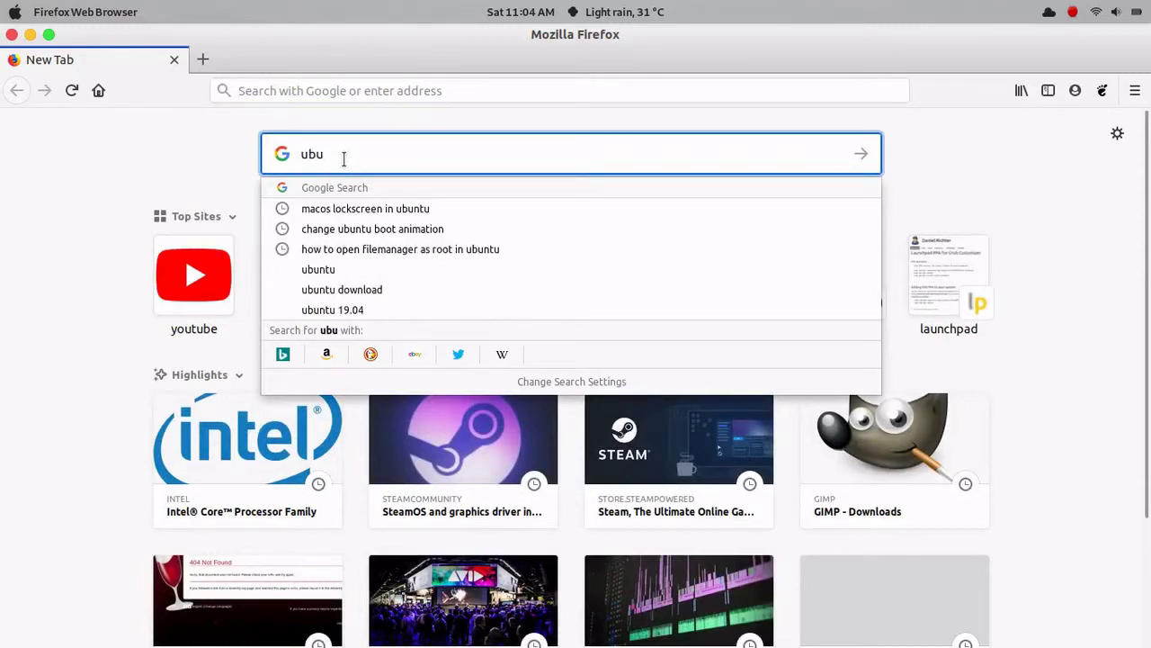
type("ntu")
key("Return")
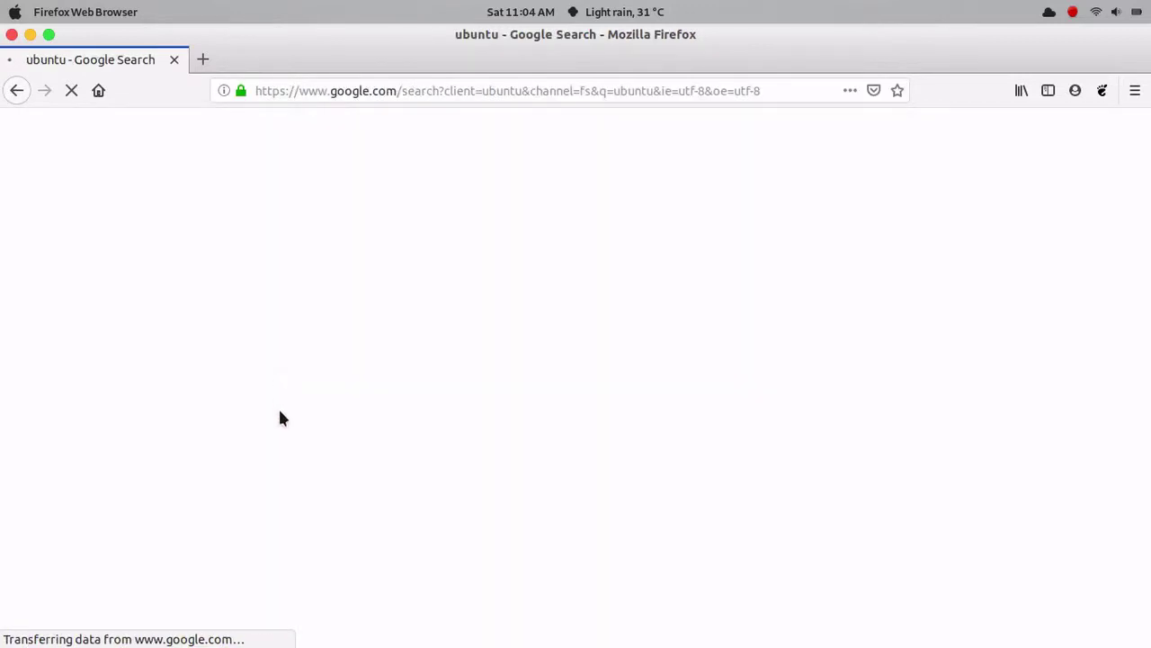
Step: Open the ubuntu.com site from the search results, look over its Ubuntu Desktop download options, and close the browser
left_click(239, 281)
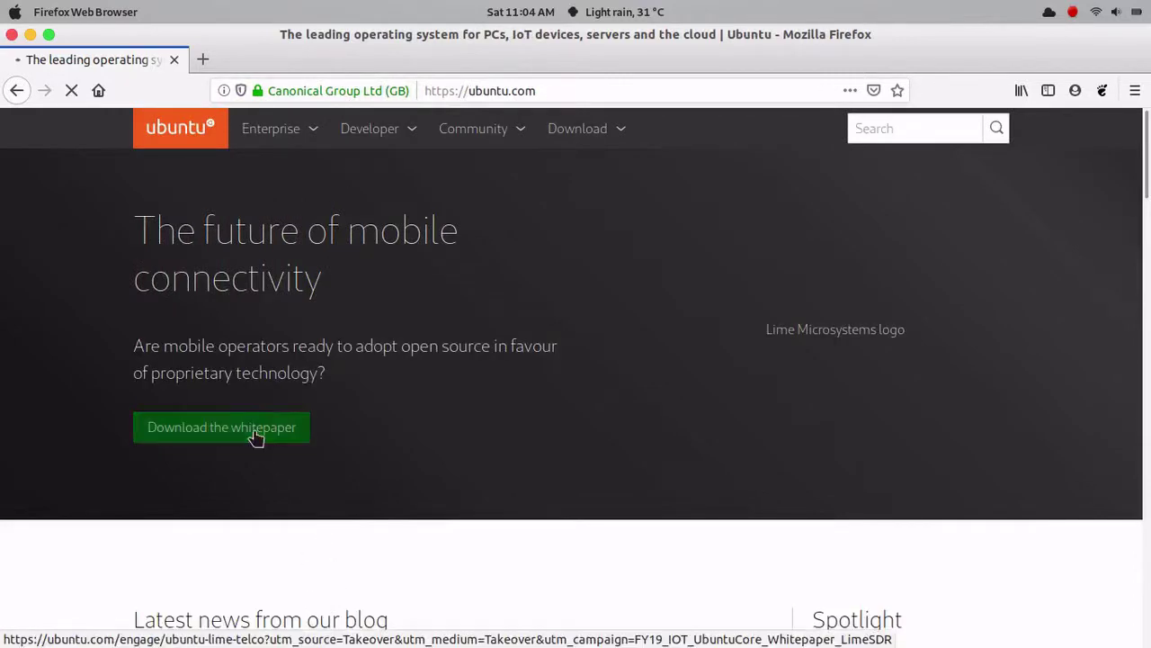
left_click(575, 140)
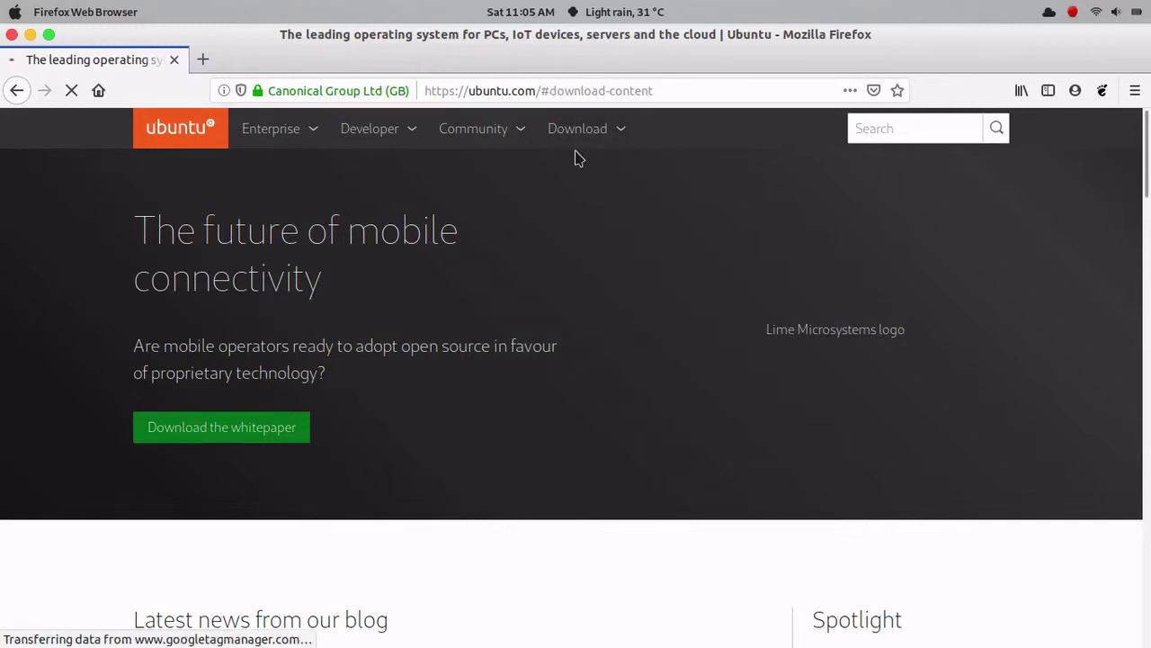
left_click(1073, 11)
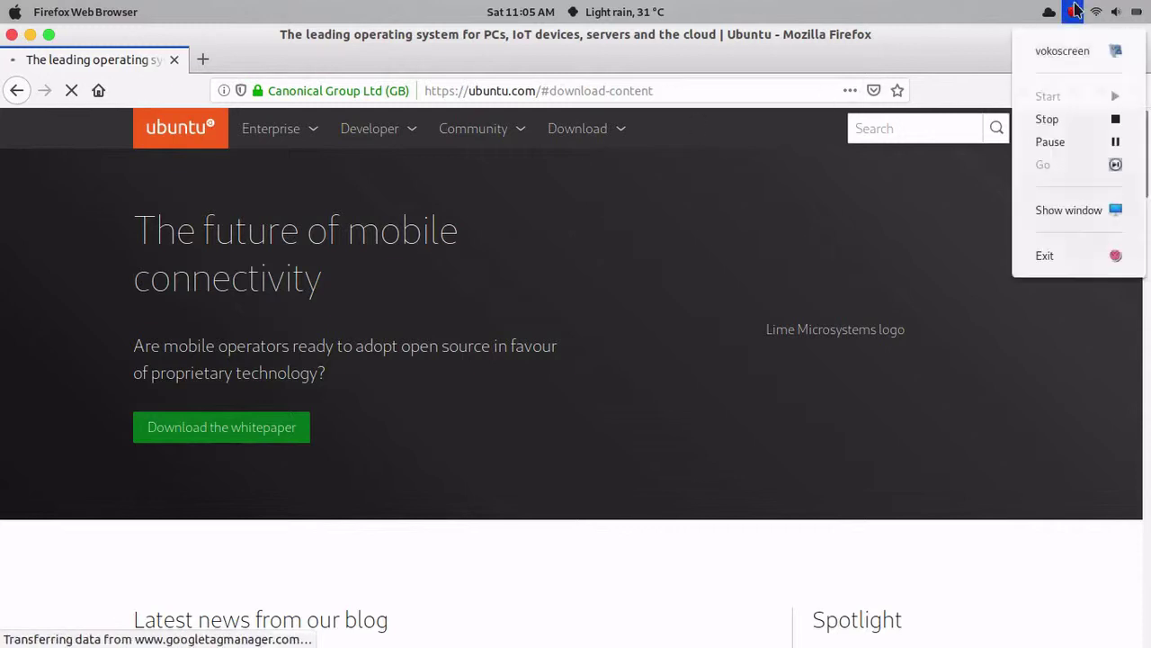
left_click(1071, 141)
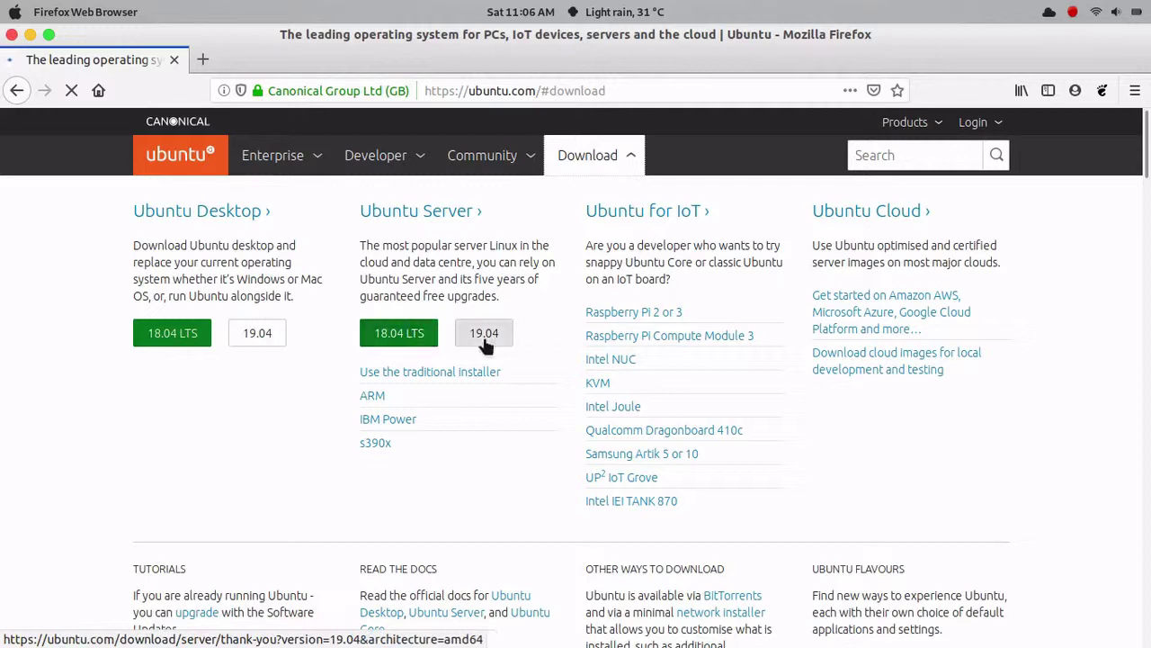
left_click(188, 338)
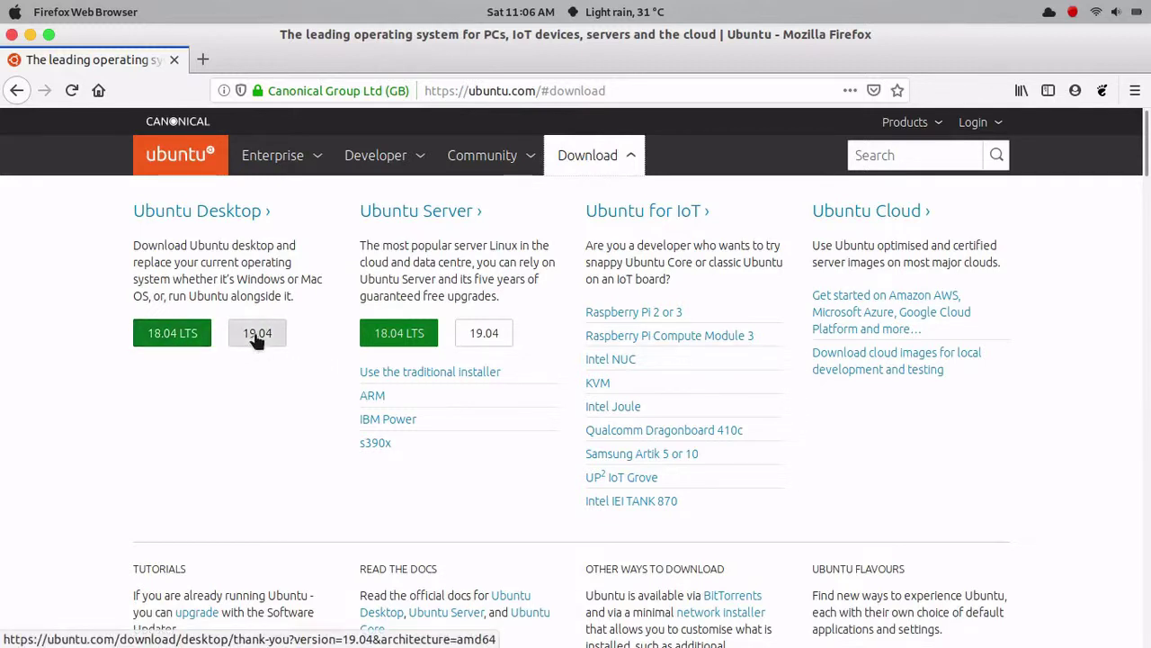
left_click(11, 34)
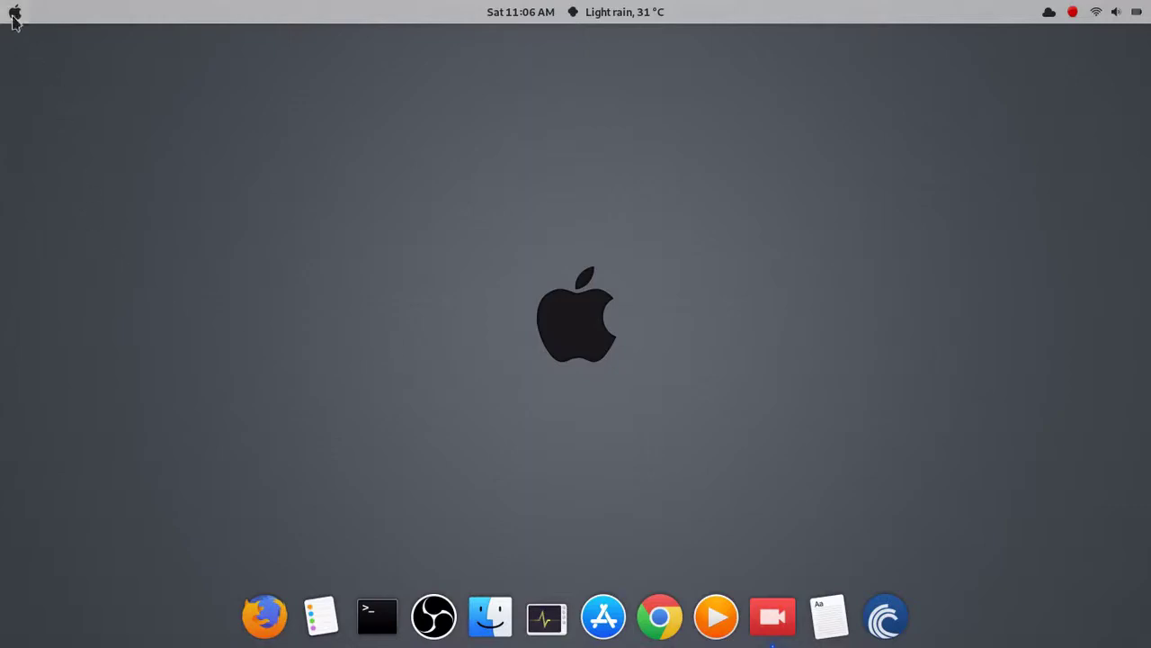
Step: Search the installed applications for "st", open Startup Disk Creator, and move its window slightly higher on the desktop
mouse_move(9, 7)
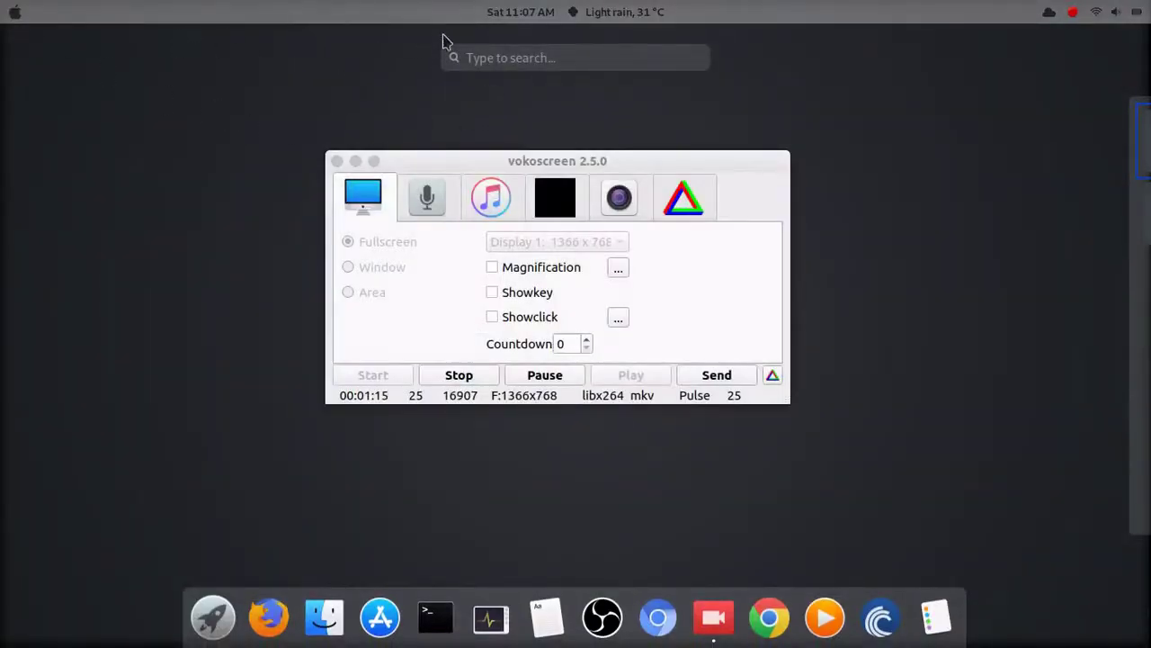
left_click(517, 55)
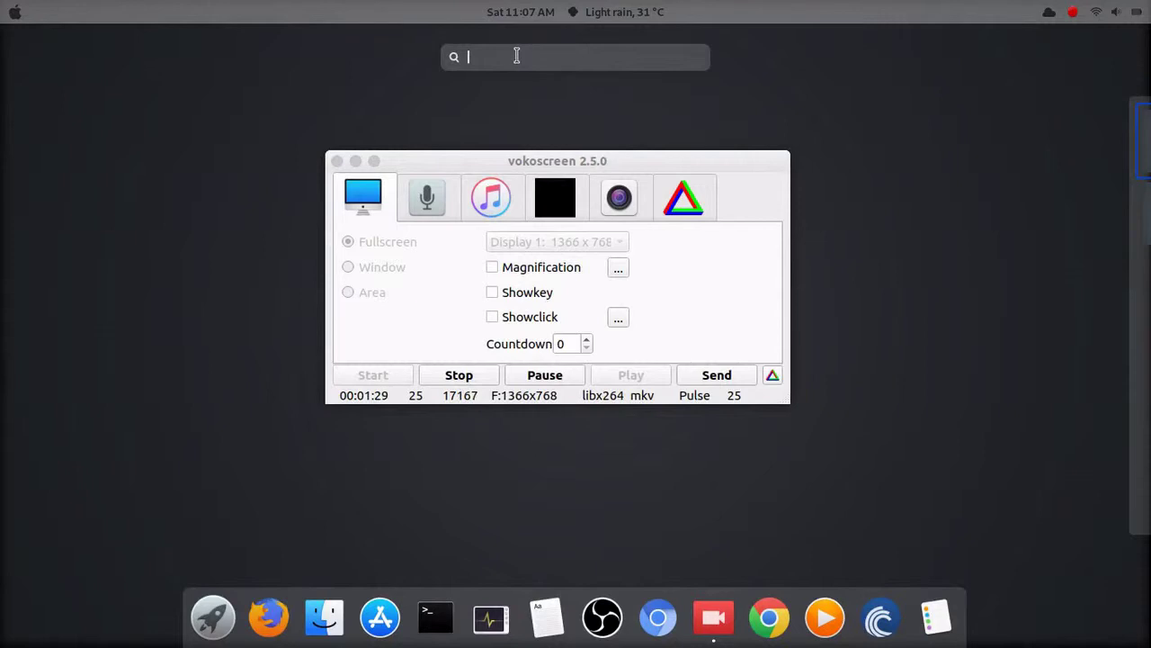
type("st")
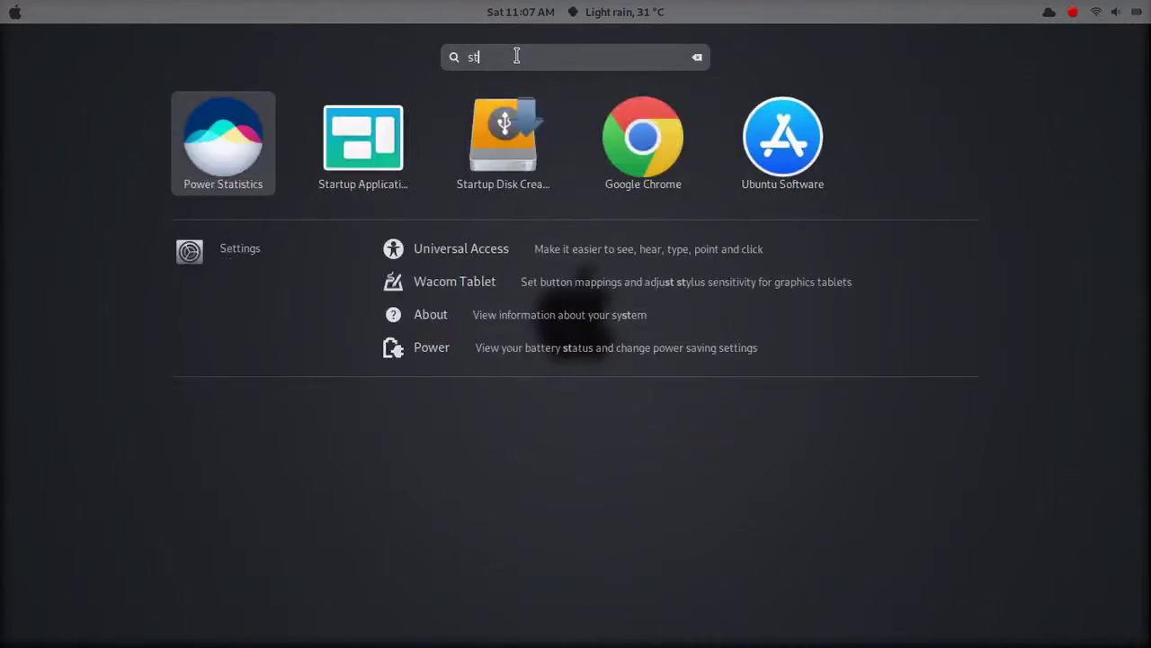
left_click(519, 141)
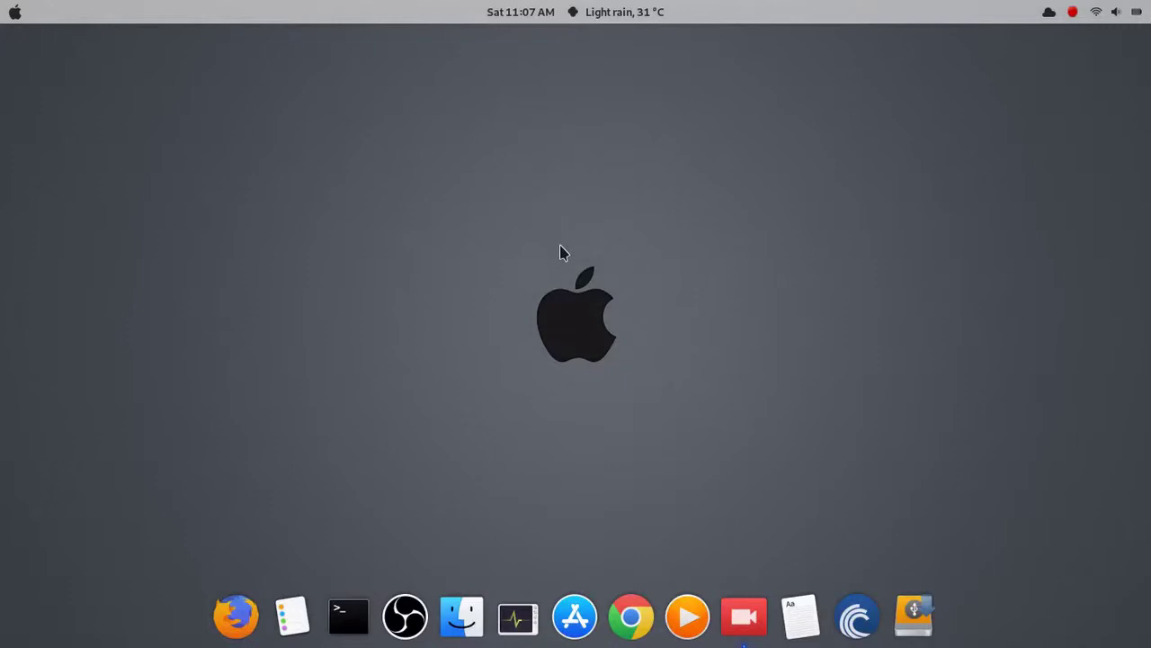
left_click_drag(600, 184, 583, 142)
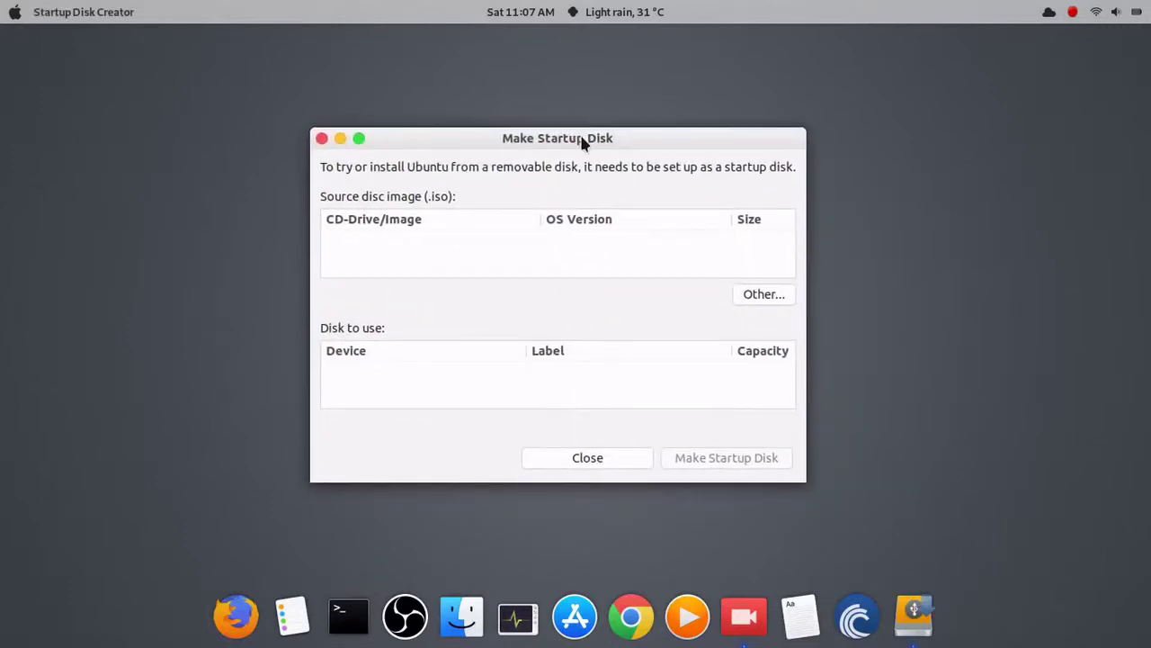
left_click_drag(583, 142, 567, 115)
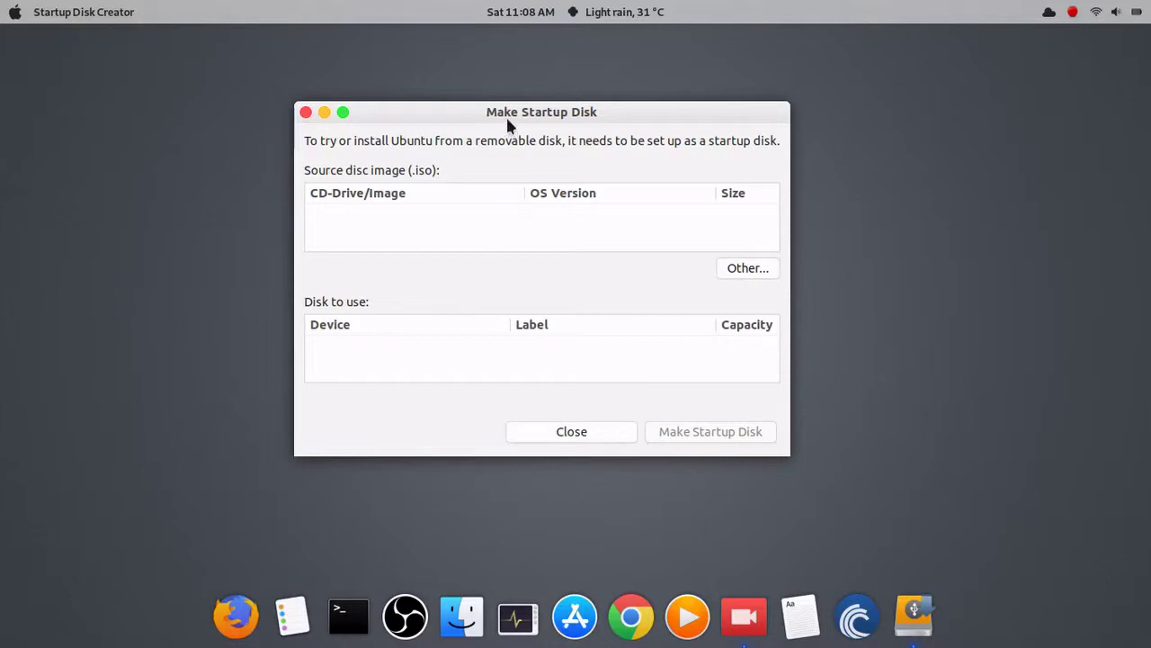
Step: Reposition the Make Startup Disk window, browse the home folder for a source disc image, and cancel the file selection
mouse_move(483, 112)
left_mouse_down()
mouse_move(499, 108)
mouse_move(483, 114)
left_mouse_up()
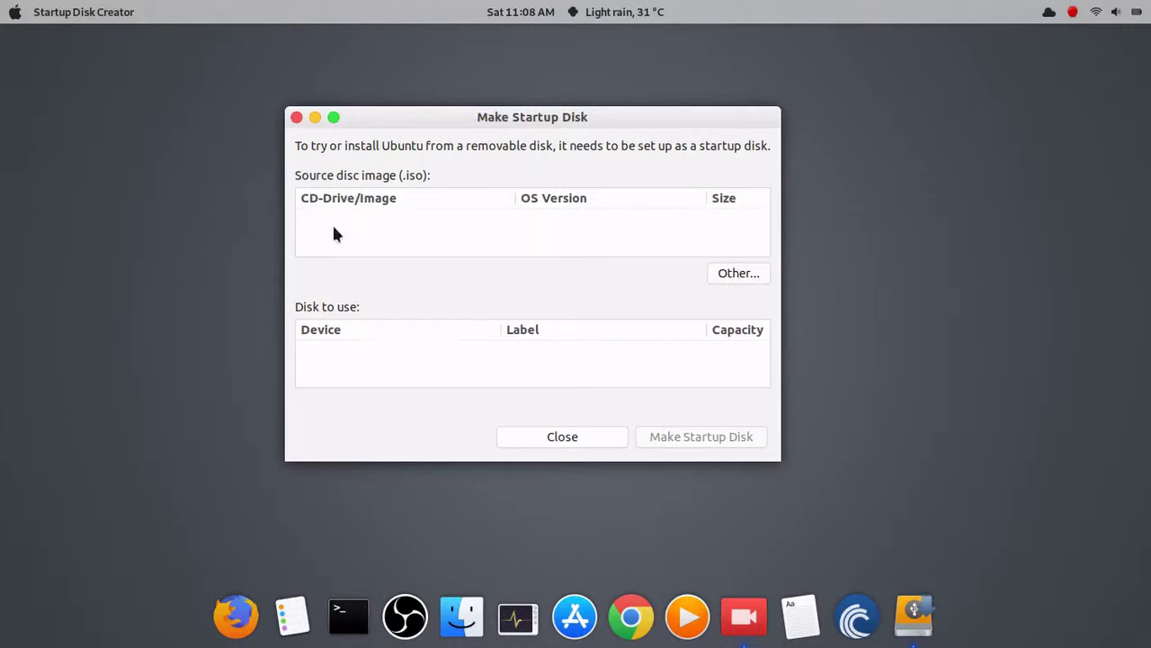
left_click(739, 276)
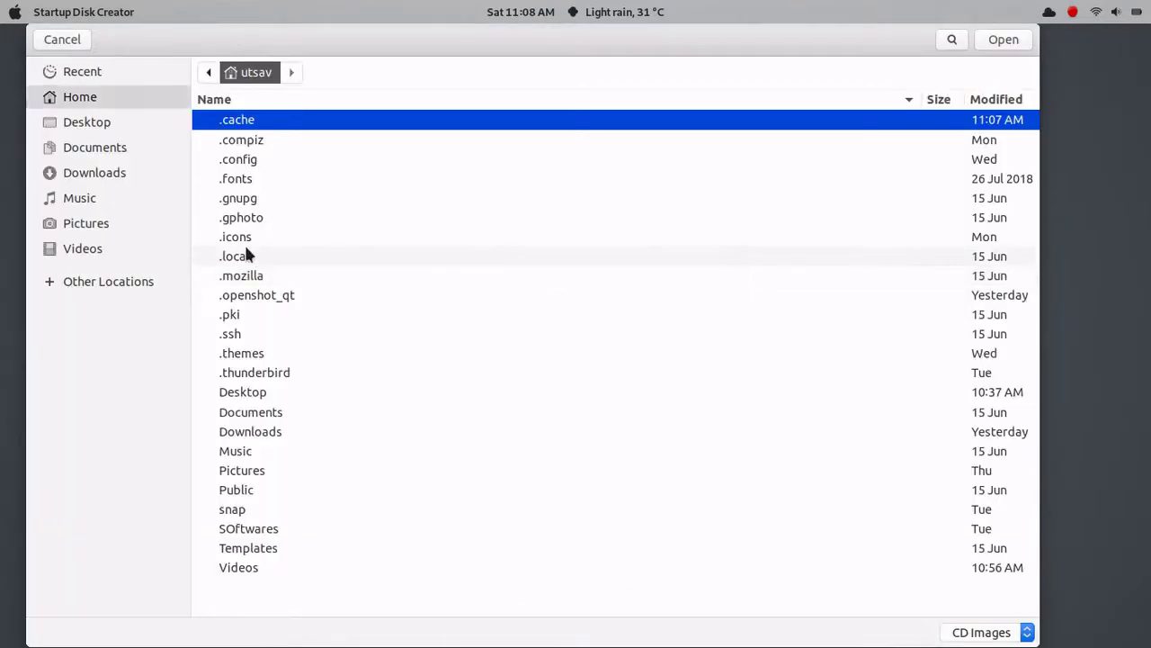
left_click(245, 254)
left_click(56, 39)
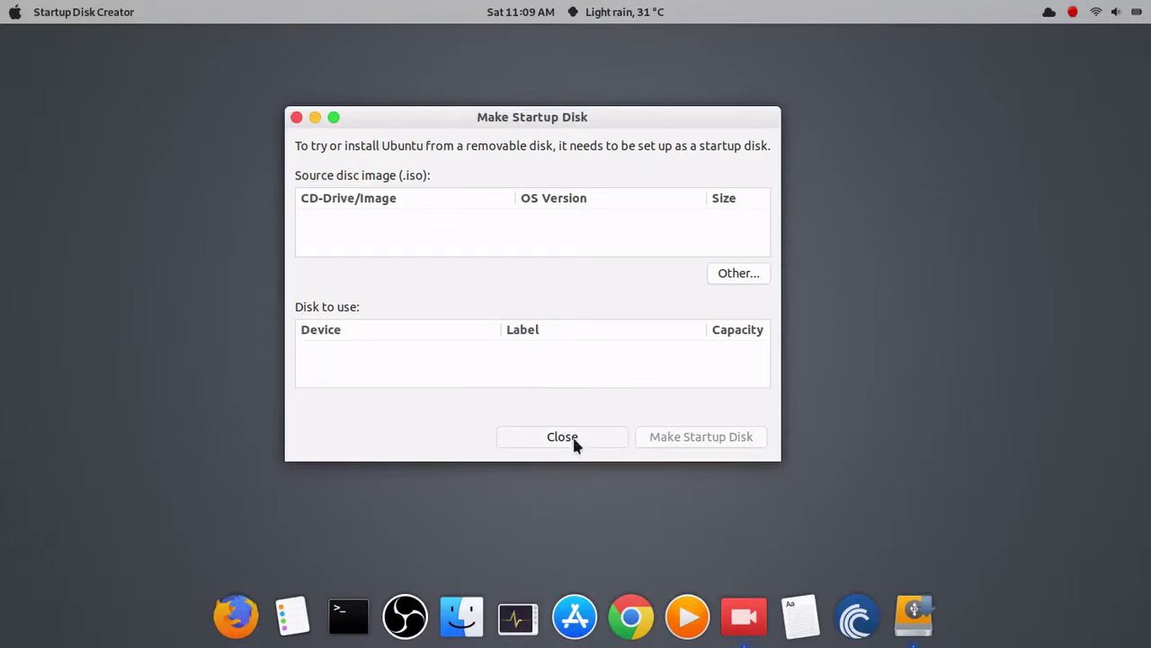
Step: Search the installed applications for "disk", open Disks, look at the first partition's additional options, and close Disks
mouse_move(2, 4)
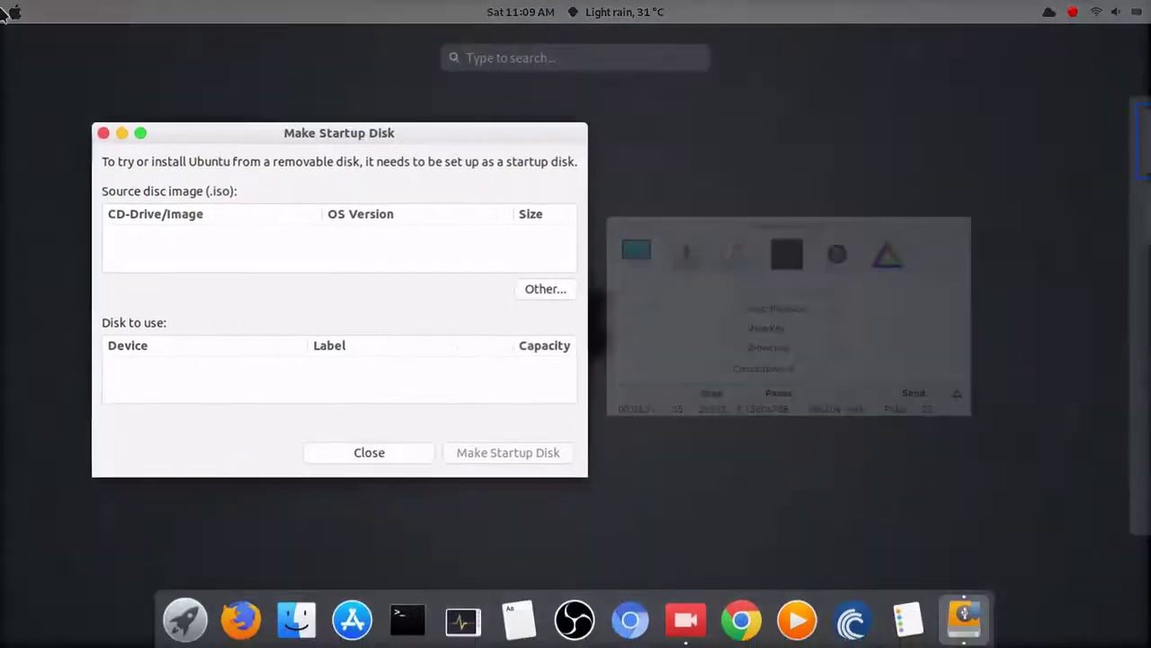
left_click(519, 56)
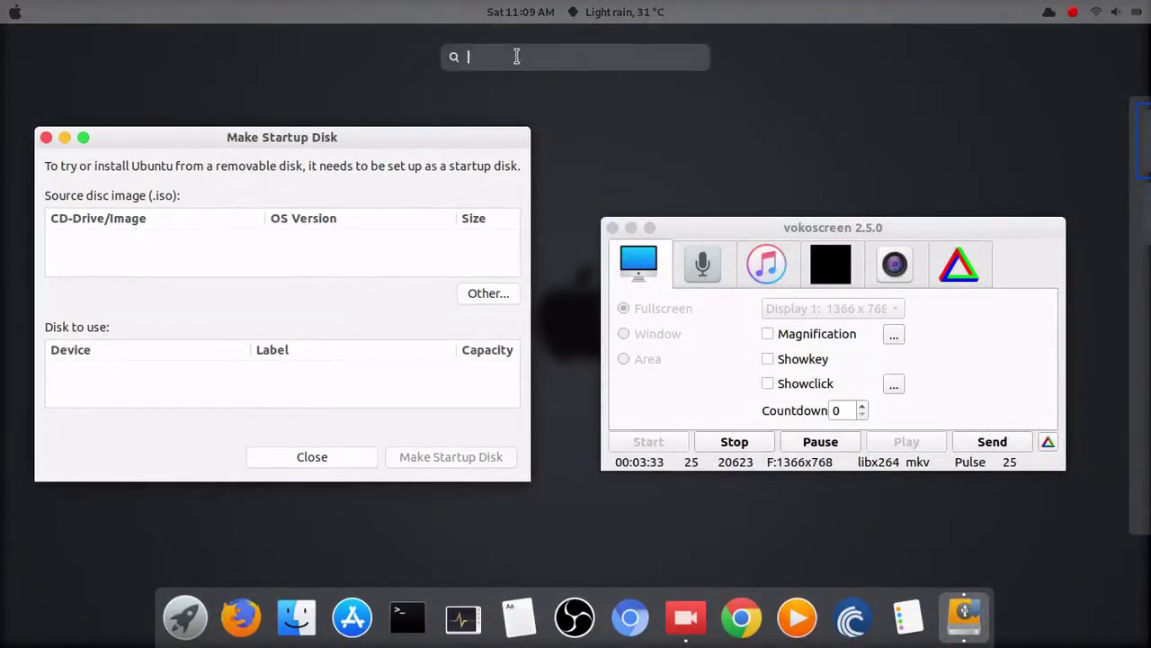
type("di")
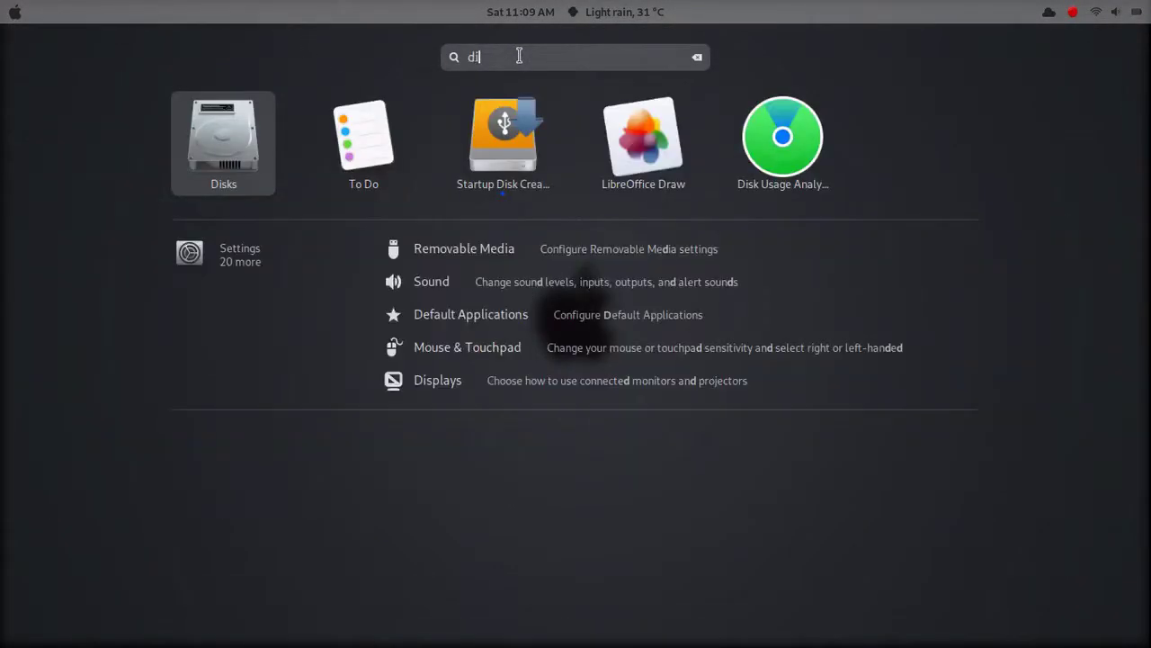
type("sk")
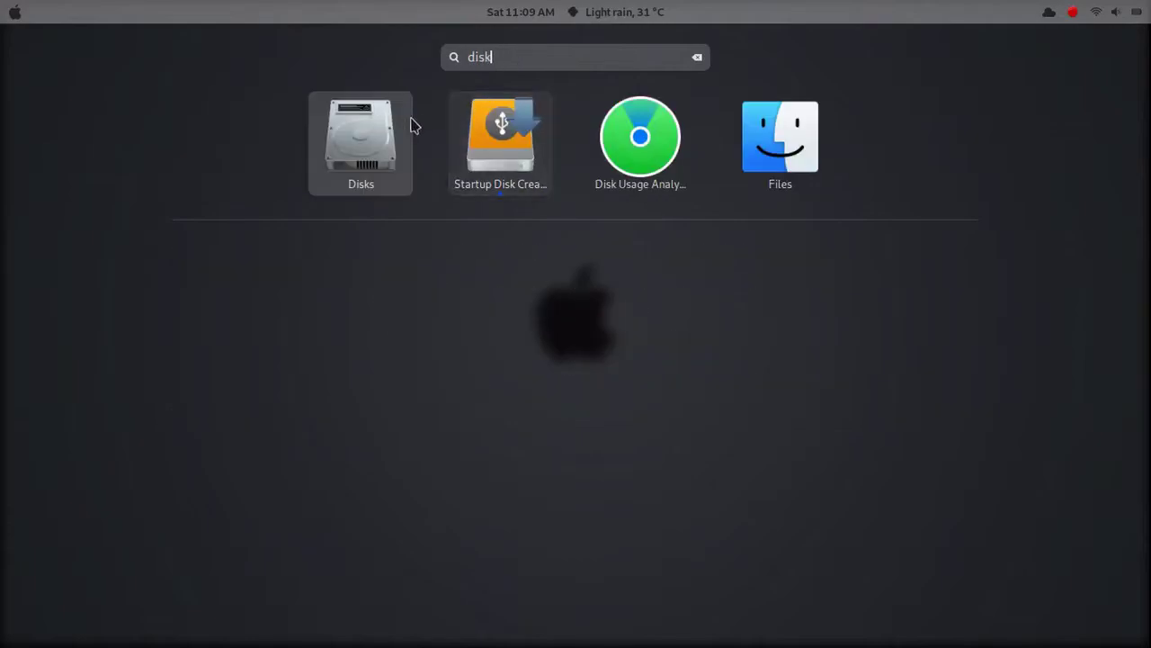
left_click(414, 124)
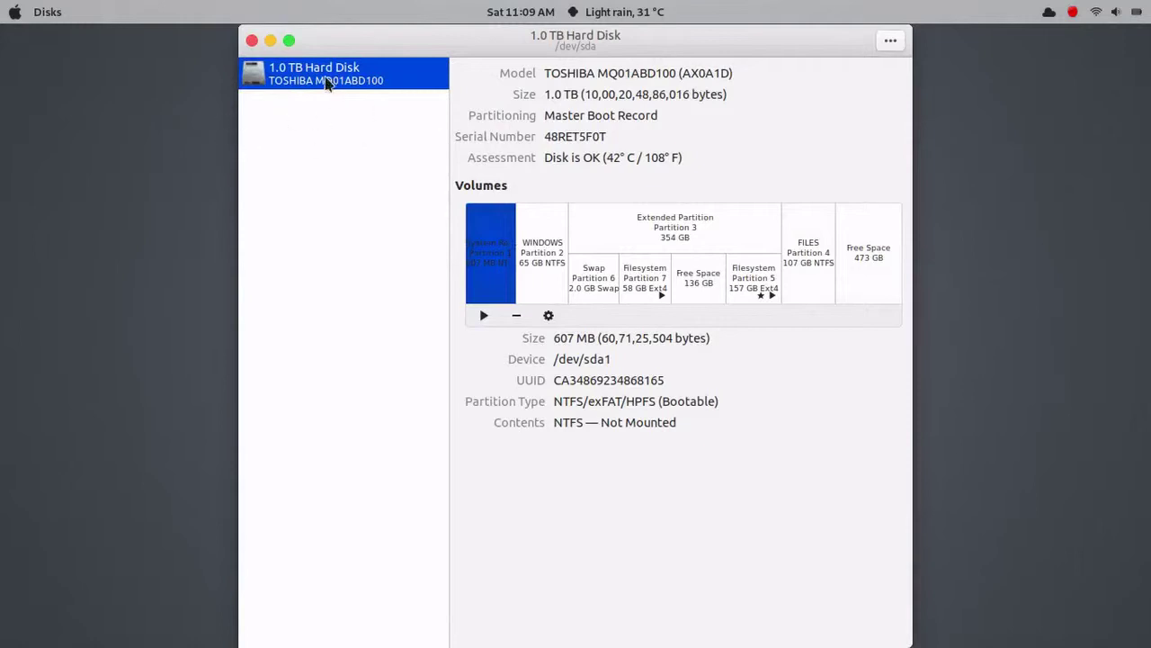
left_click(550, 317)
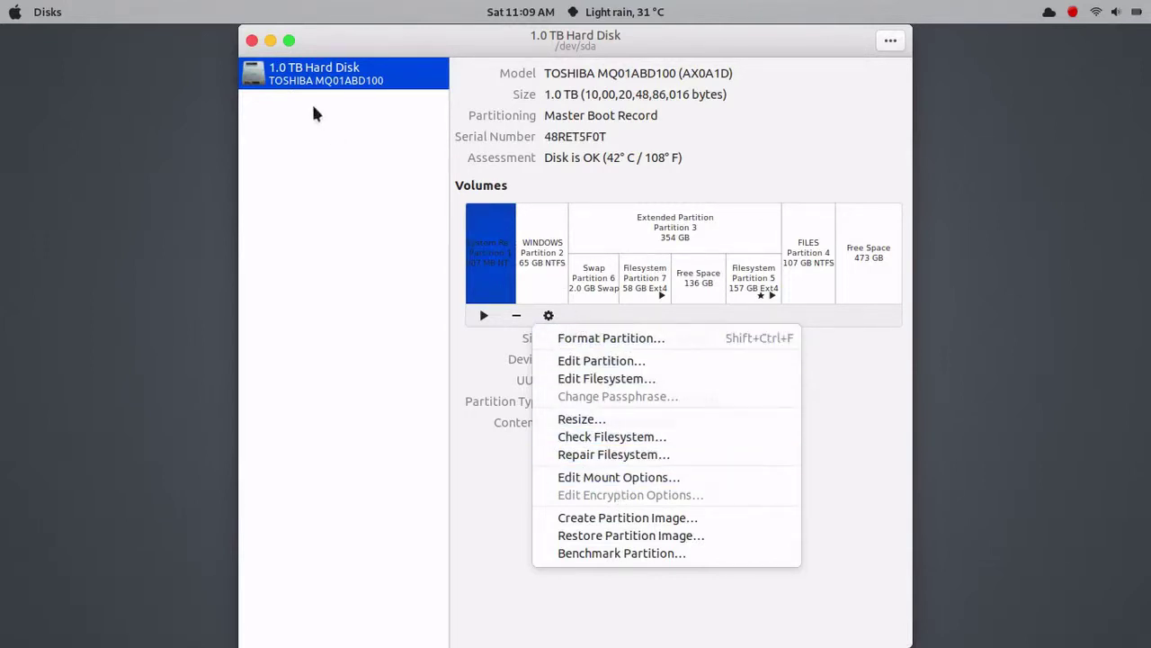
left_click(252, 42)
left_click(251, 41)
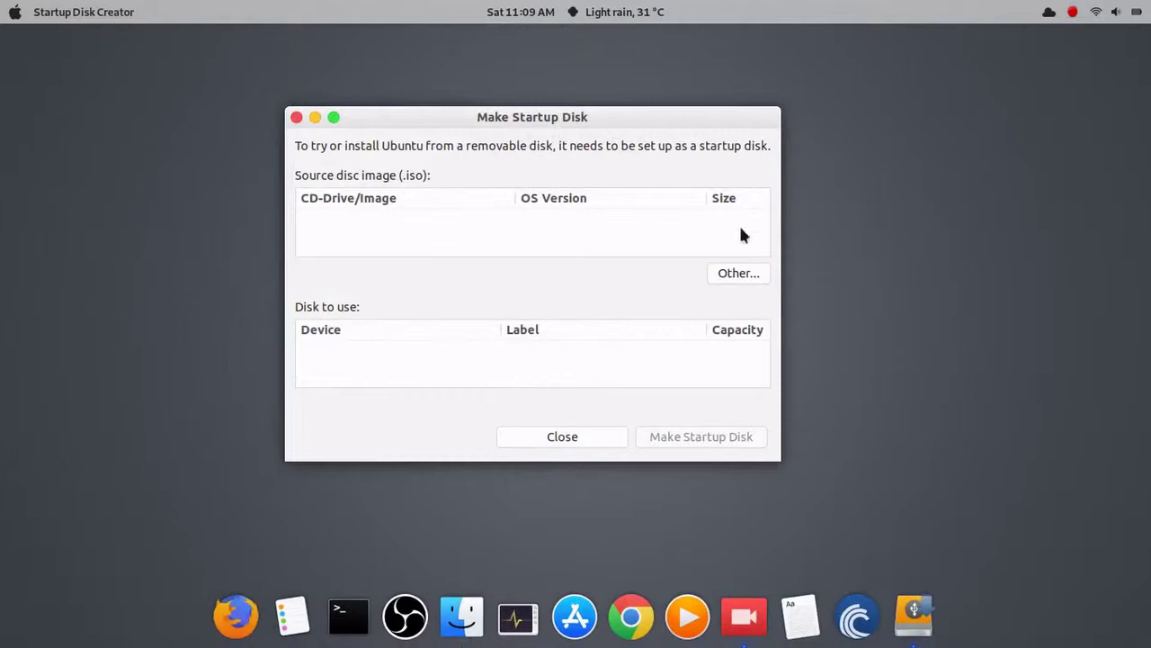
Step: Open the source disc image chooser again, cancel it, and close Startup Disk Creator
left_click(733, 274)
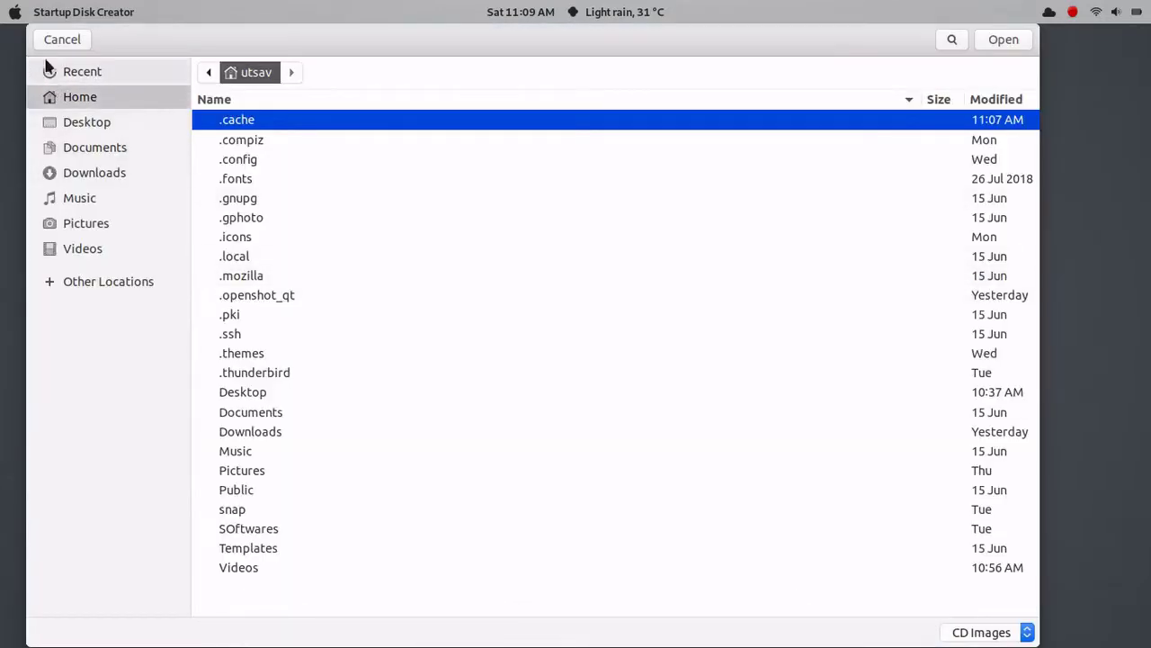
left_click(59, 40)
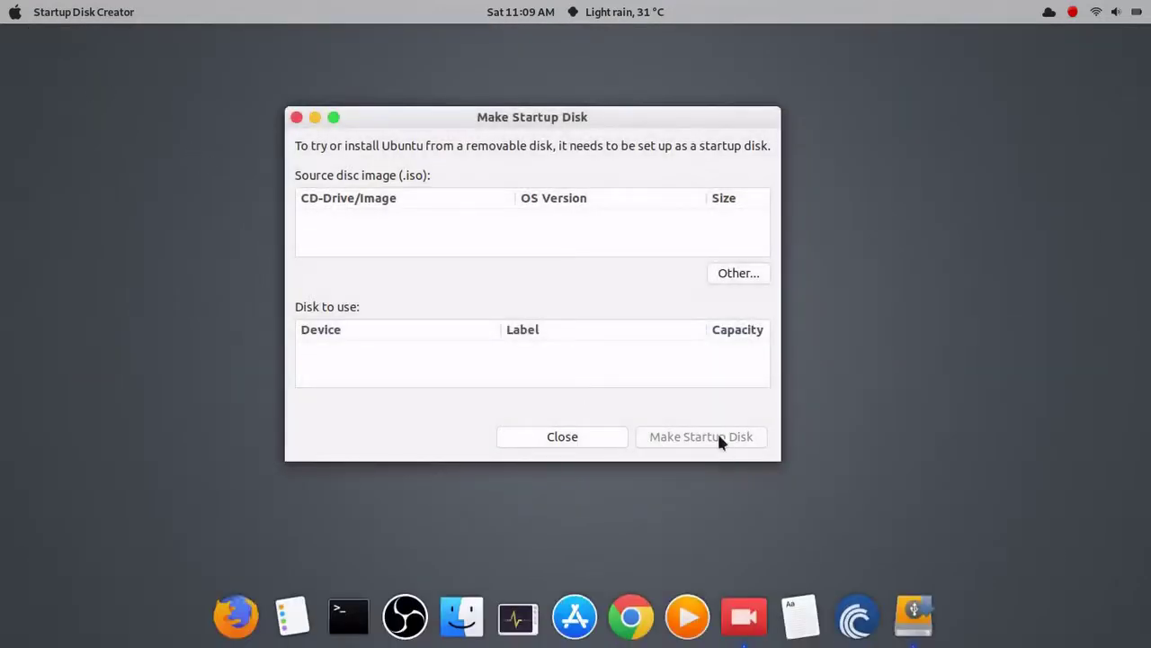
left_click(571, 444)
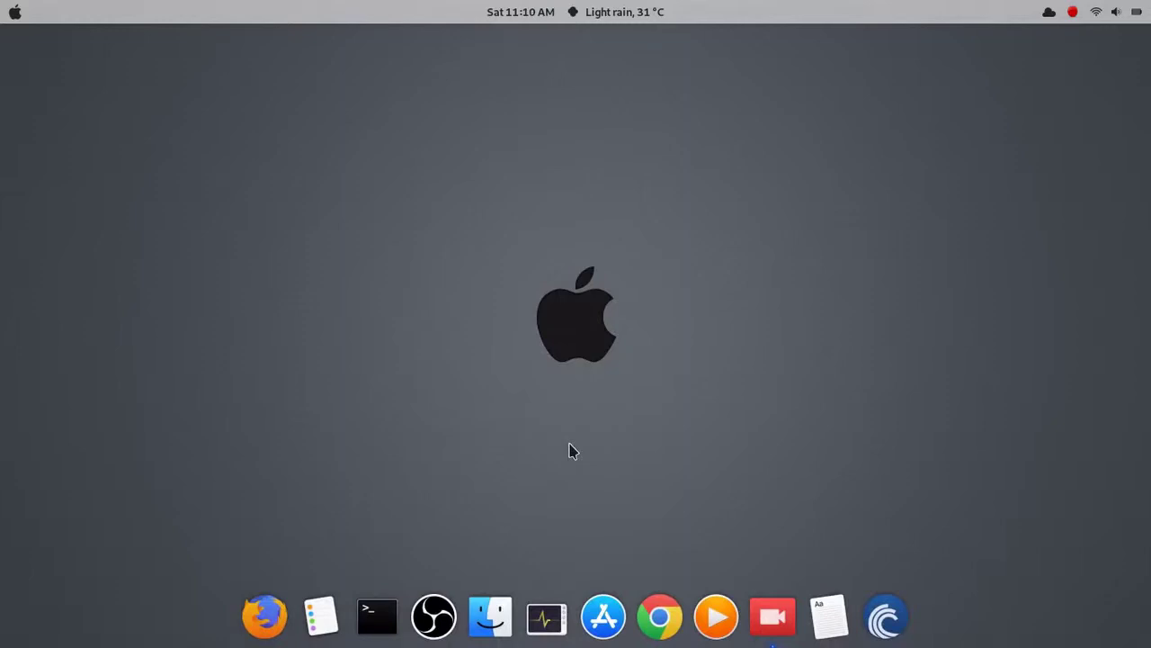
left_click(1073, 12)
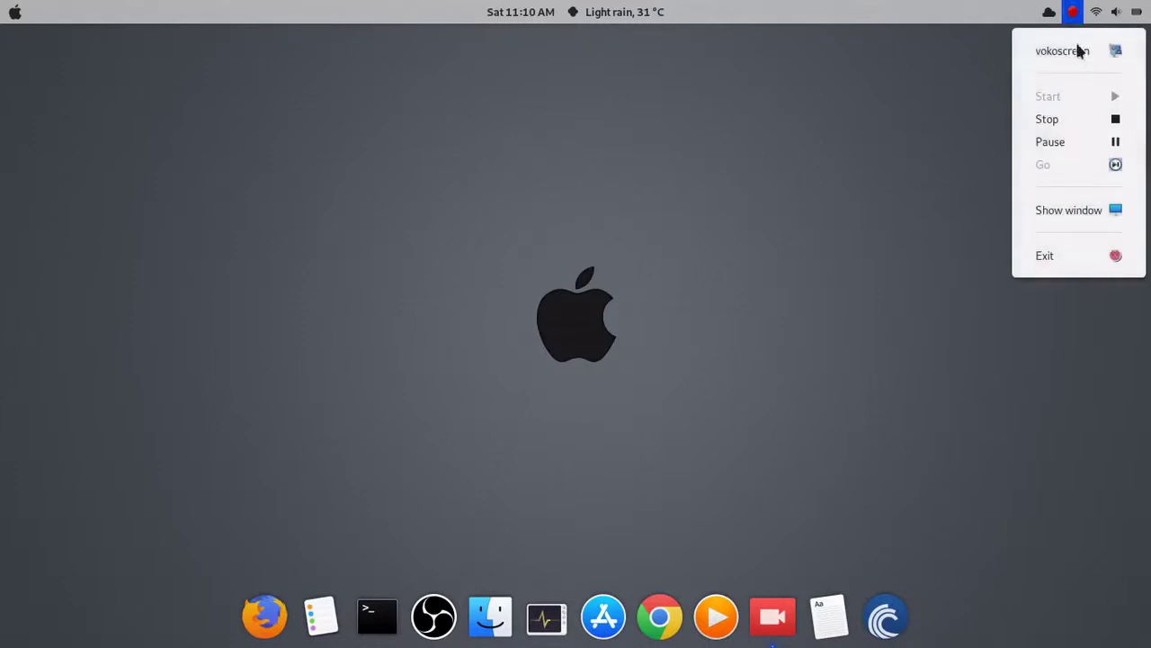
left_click(1069, 210)
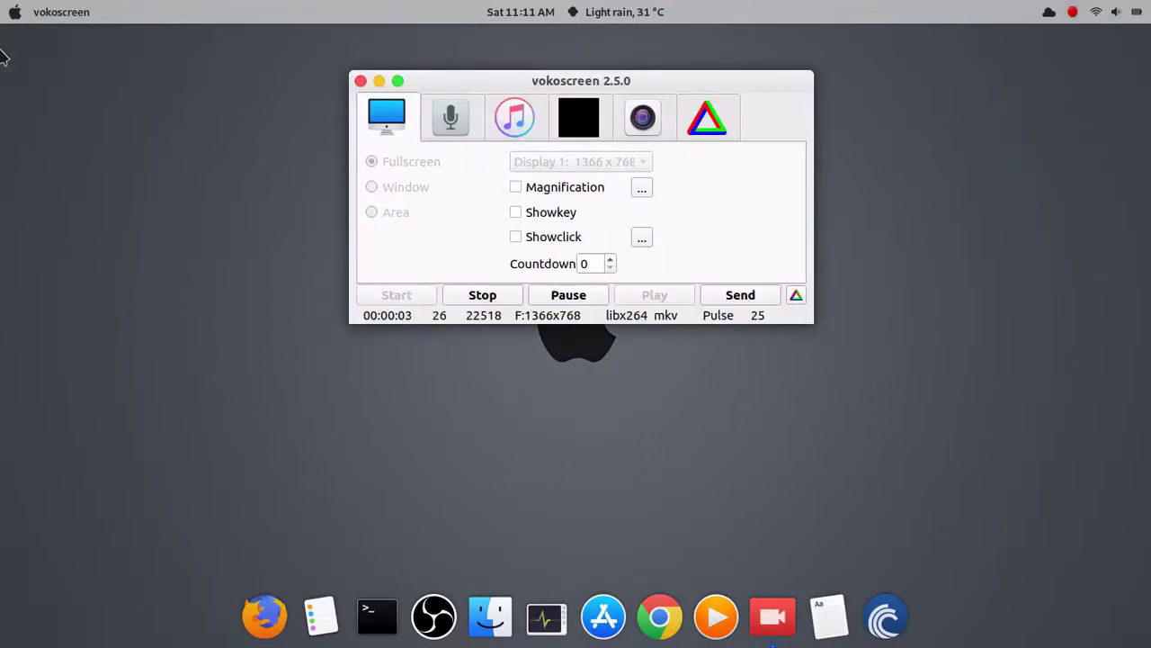
Step: Search the installed applications for "dis" and open Disks
left_click(2, 5)
left_click(3, 5)
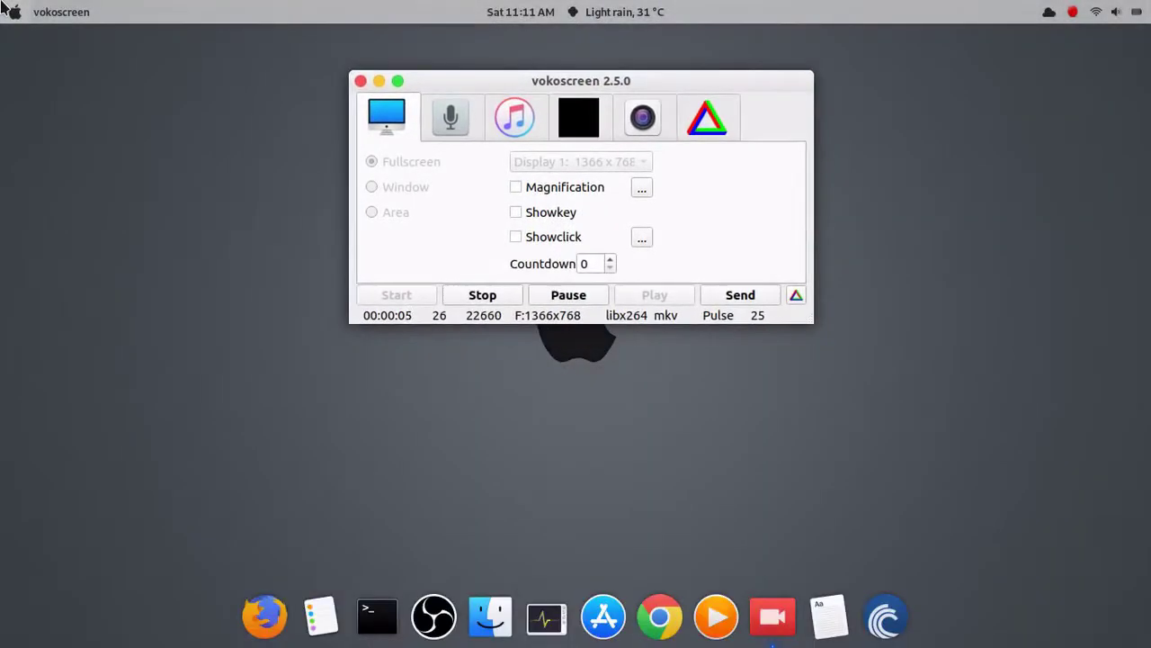
left_click(3, 5)
left_click(3, 5)
left_click(4, 6)
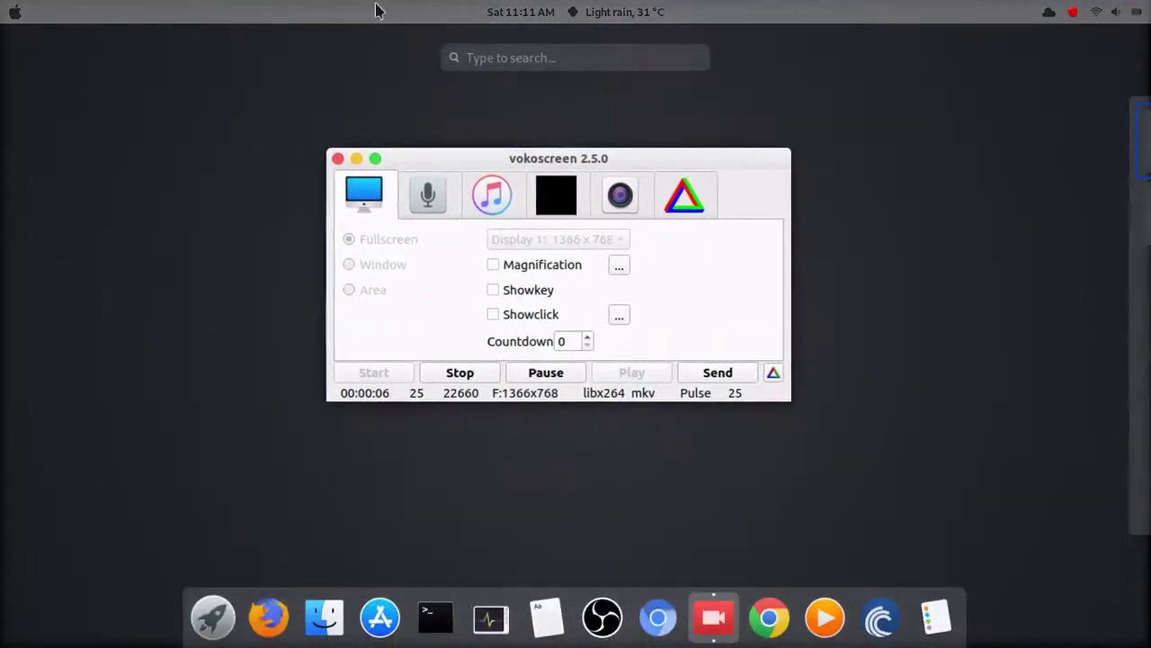
left_click(508, 54)
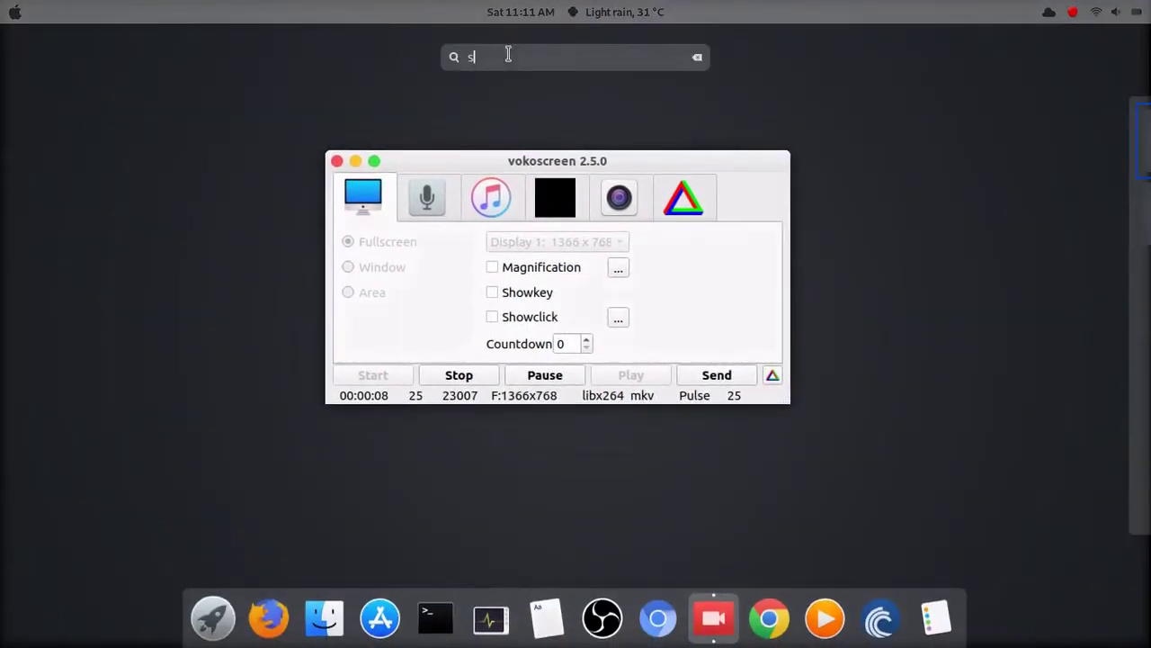
type("s")
key("BackSpace")
type("dis")
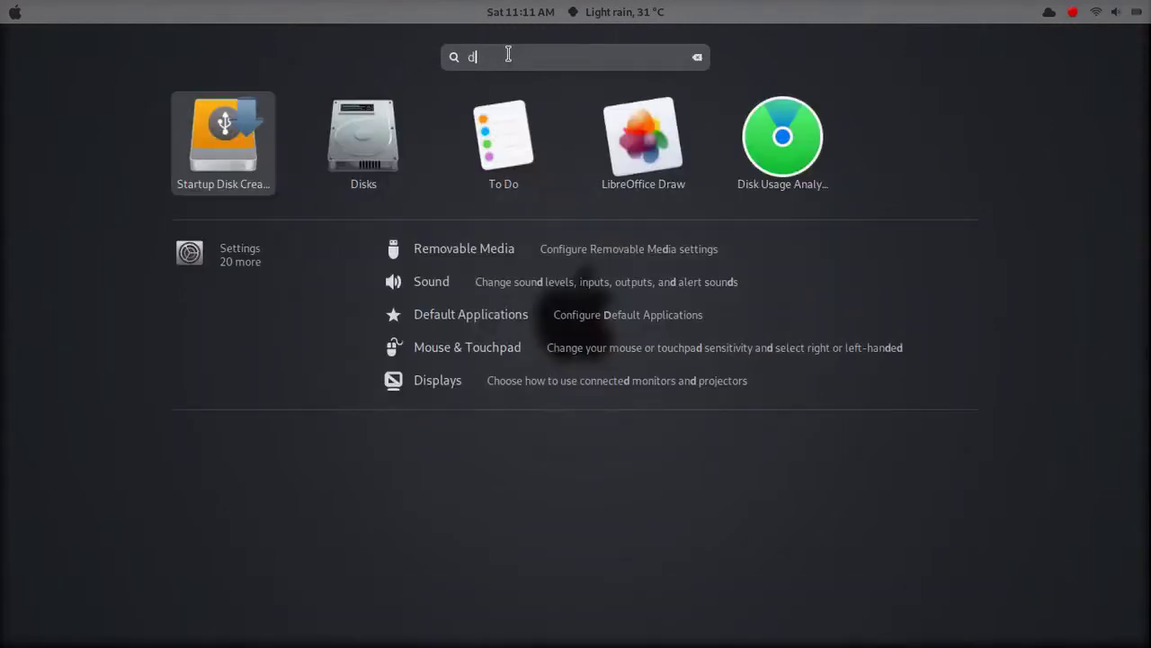
left_click(379, 155)
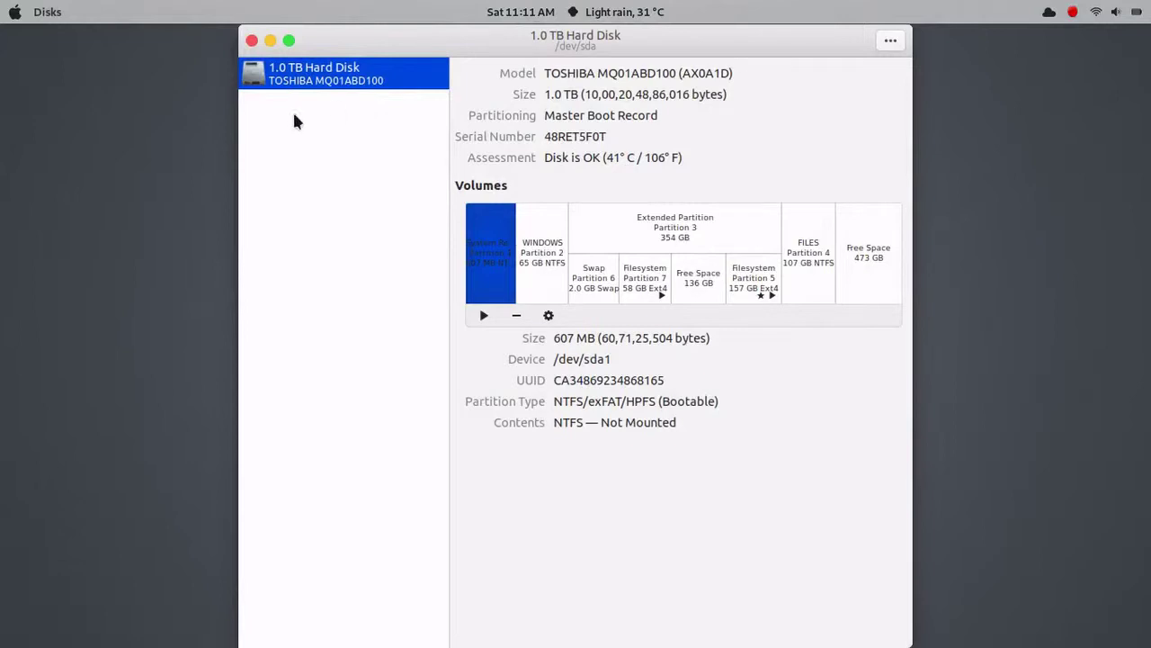
Step: Select the WINDOWS partition, look over the drive's options, and select the 473 GB free space
left_click(552, 256)
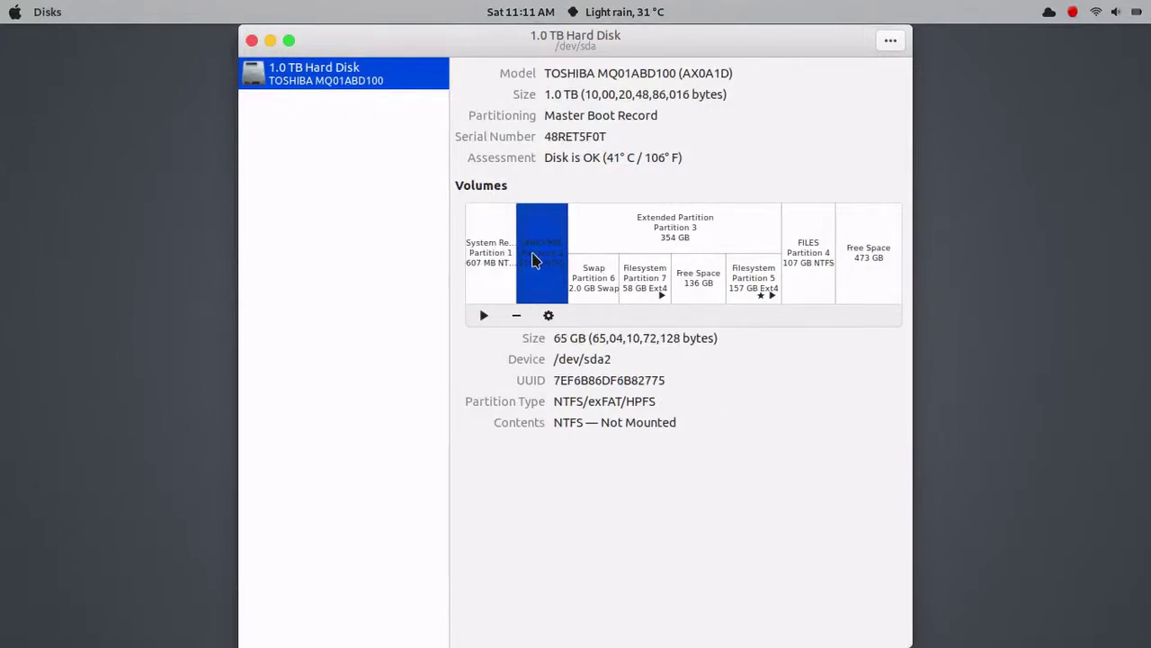
left_click(890, 41)
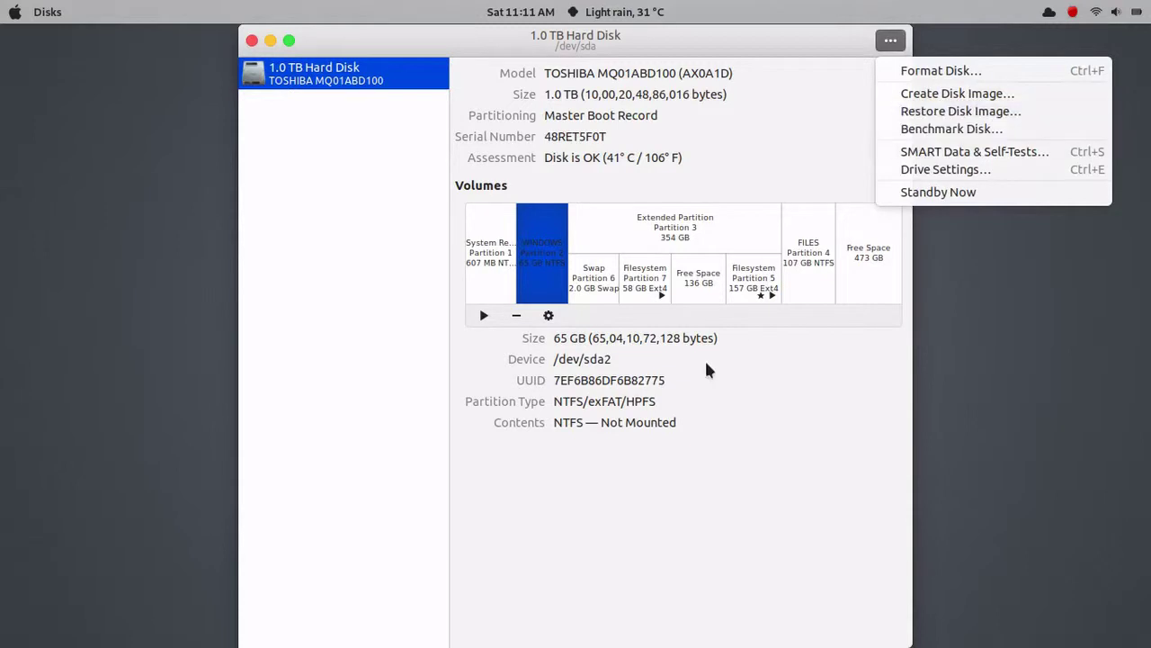
left_click(809, 382)
left_click(855, 258)
Step: Open Restore Disk Image for the 1.0 TB hard disk, browse for an image, cancel the restore, and close Disks
left_click(890, 40)
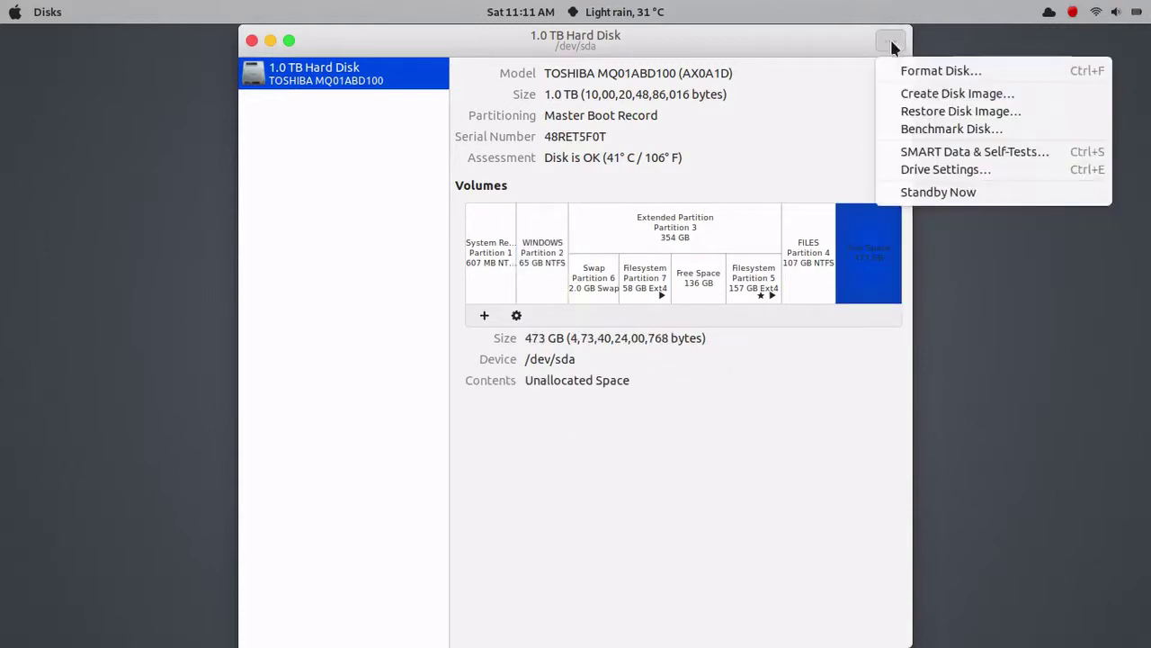
left_click(929, 112)
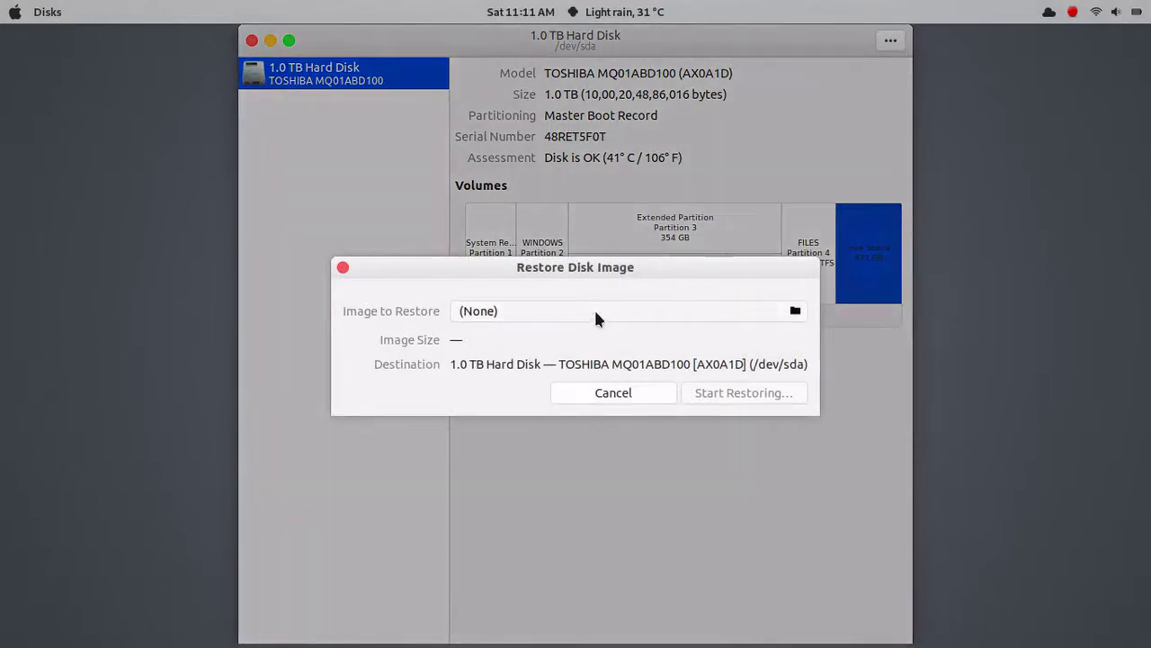
left_click(593, 310)
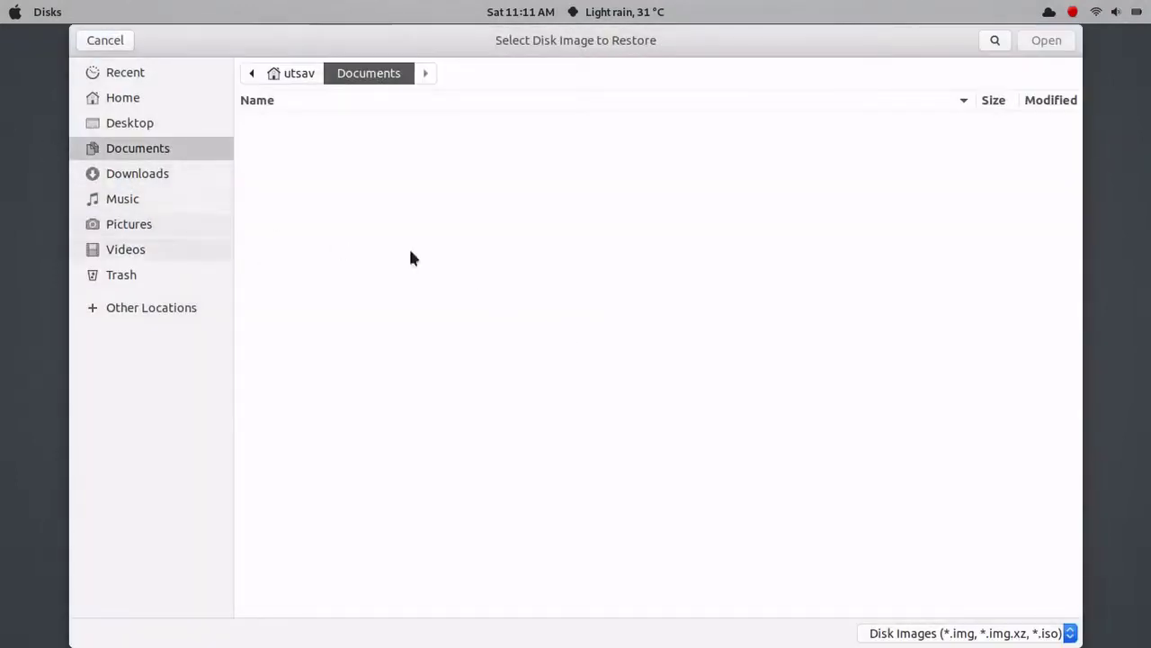
left_click(105, 40)
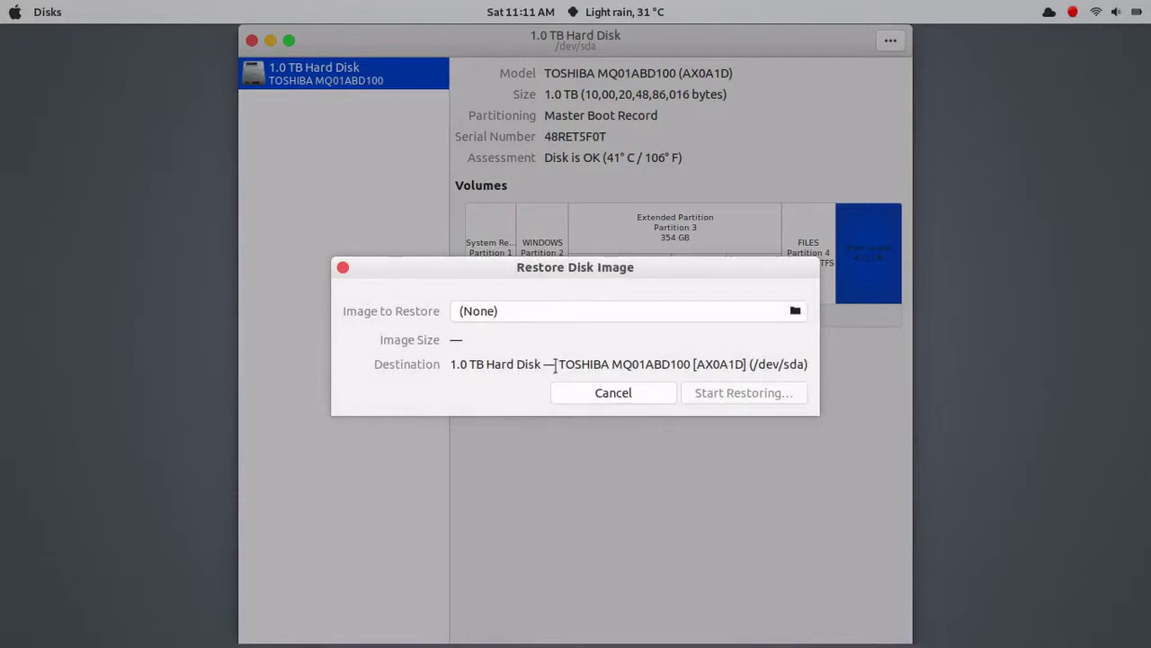
left_click(613, 393)
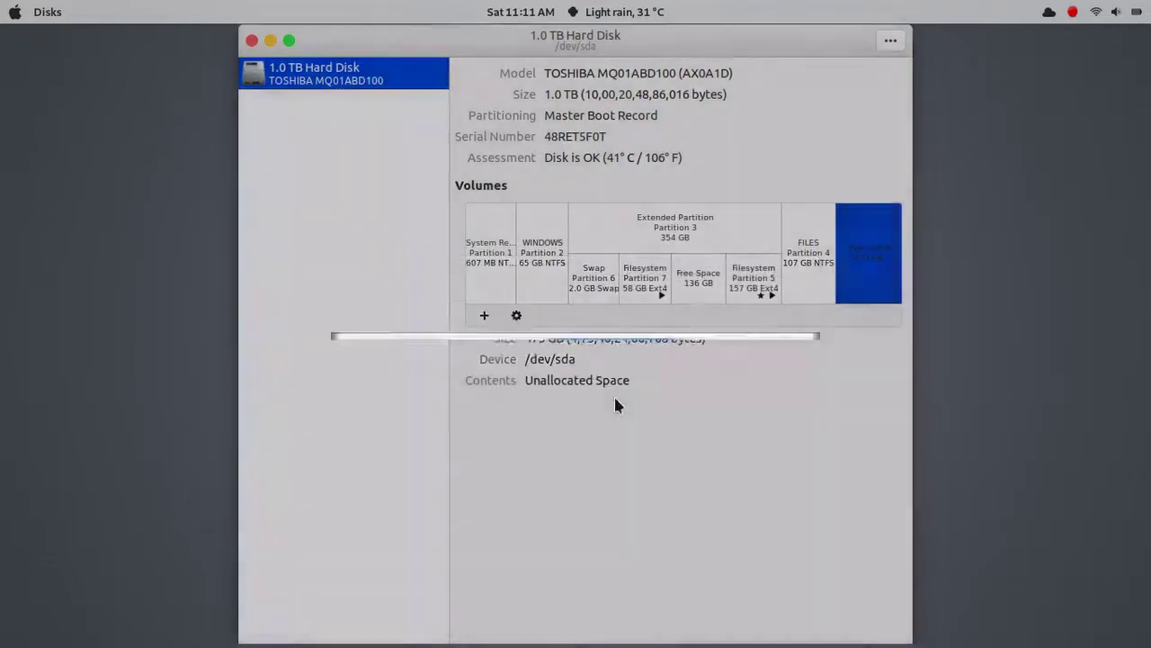
left_click(252, 41)
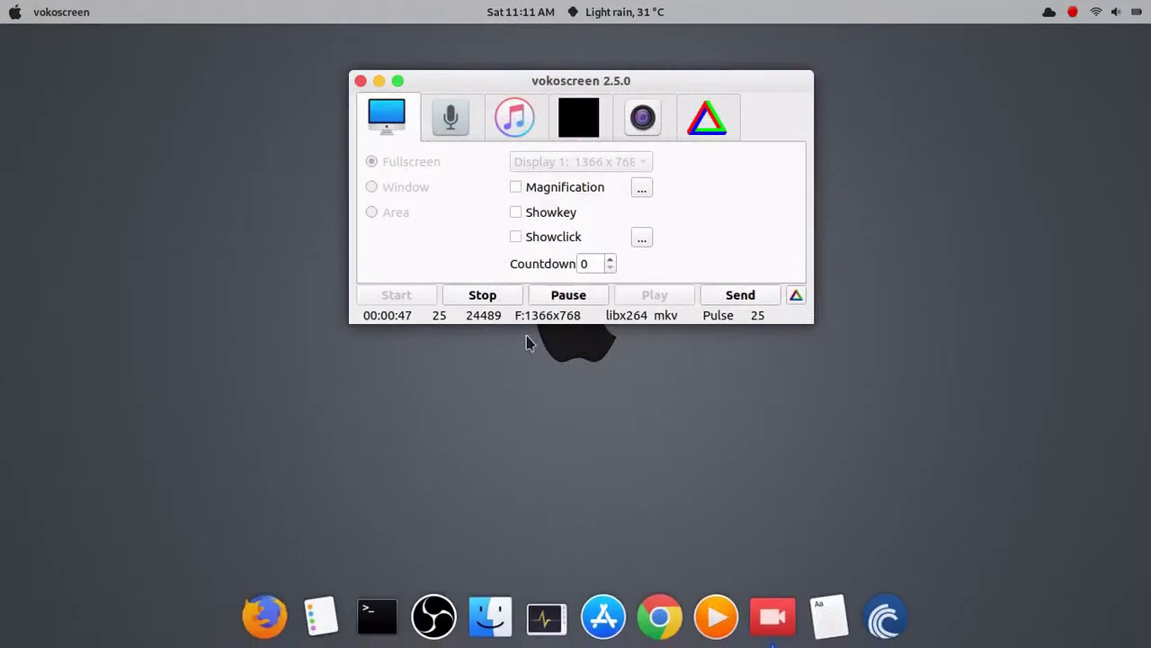
left_click(378, 81)
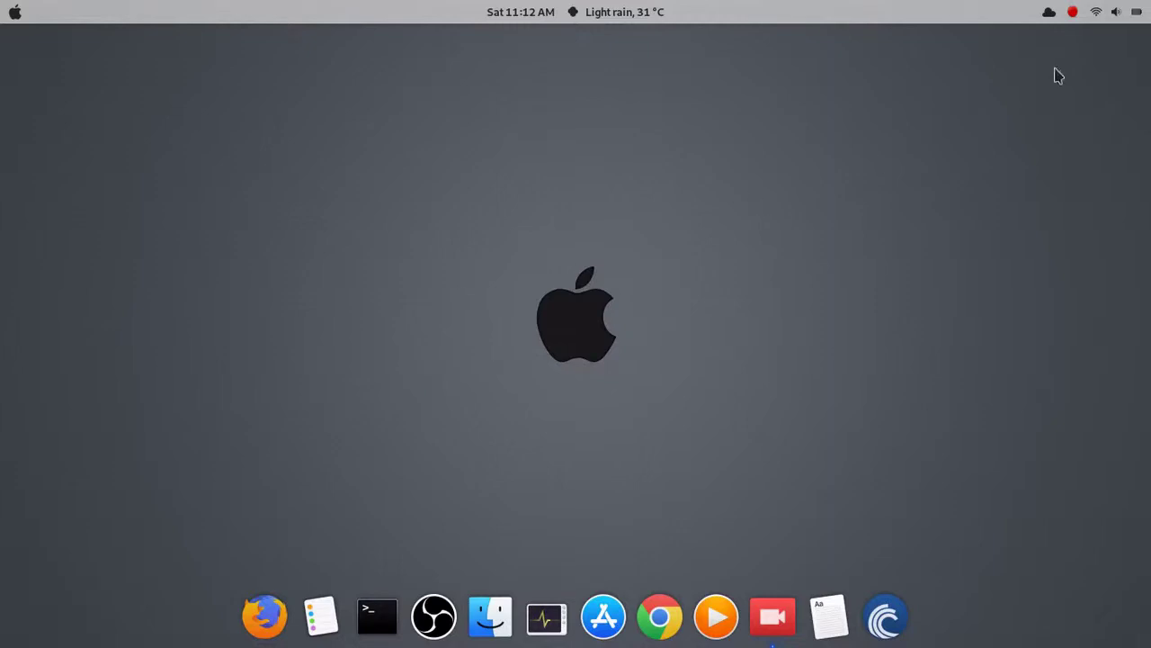
left_click(1073, 12)
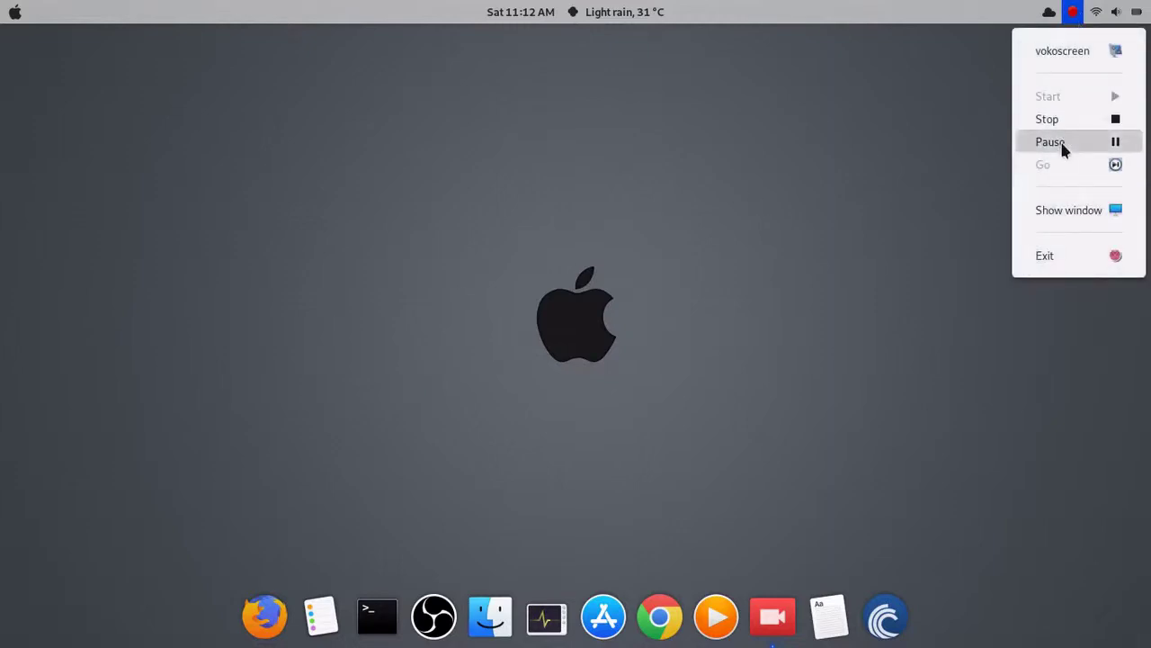
left_click(1053, 143)
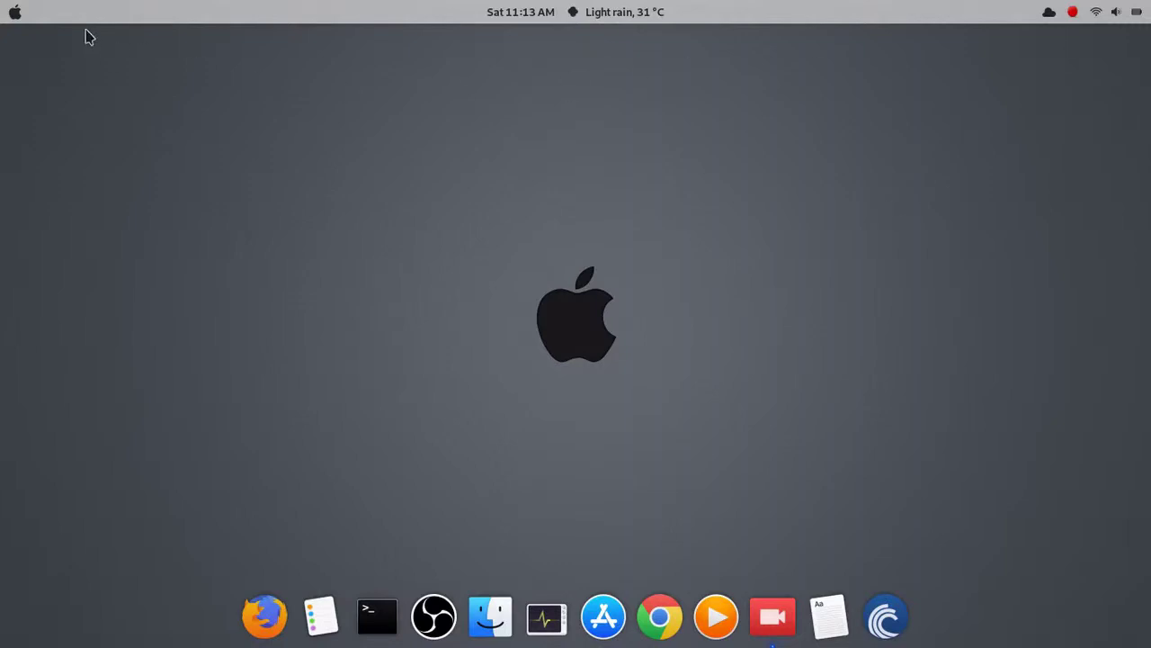
left_click(13, 12)
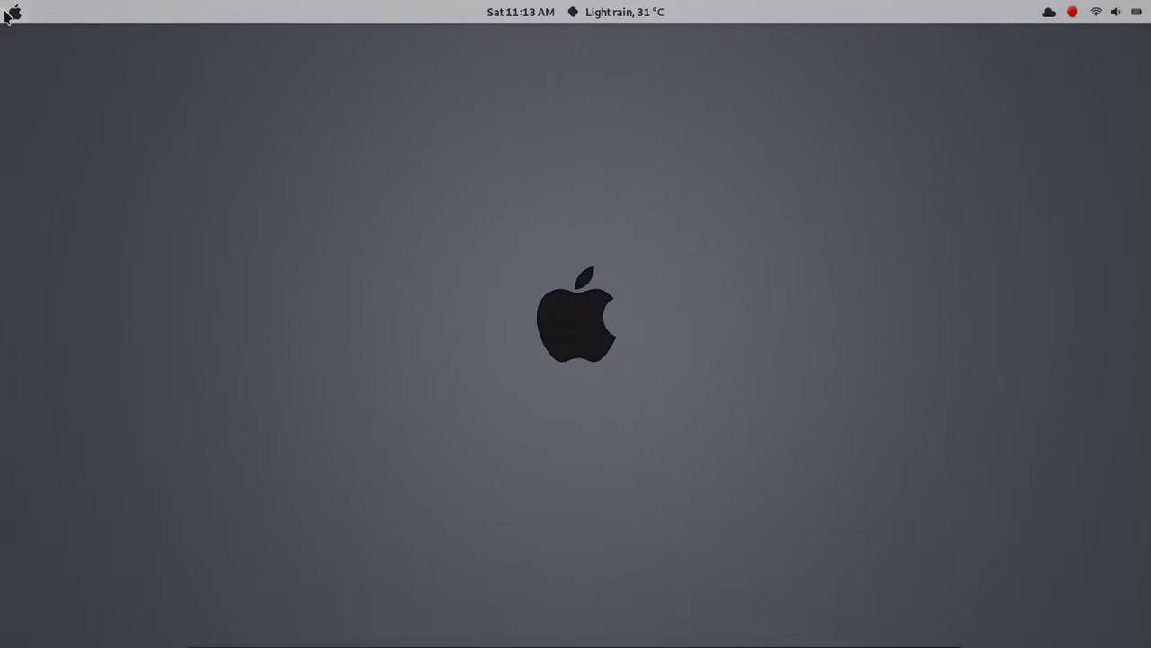
left_click(13, 13)
left_click(1073, 12)
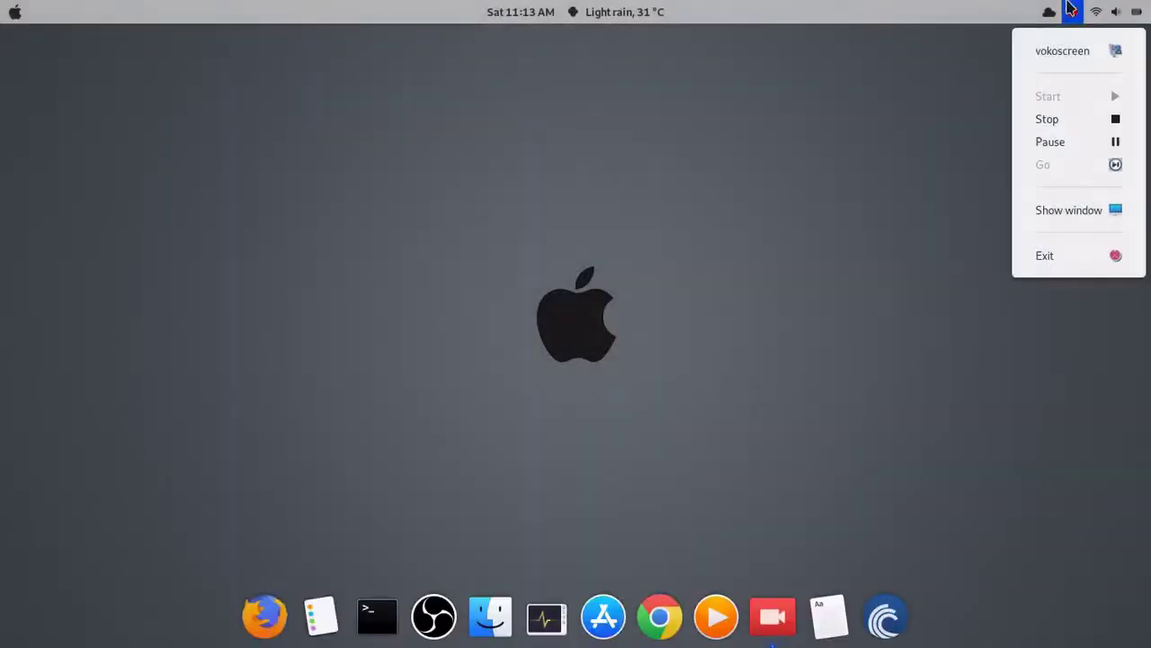